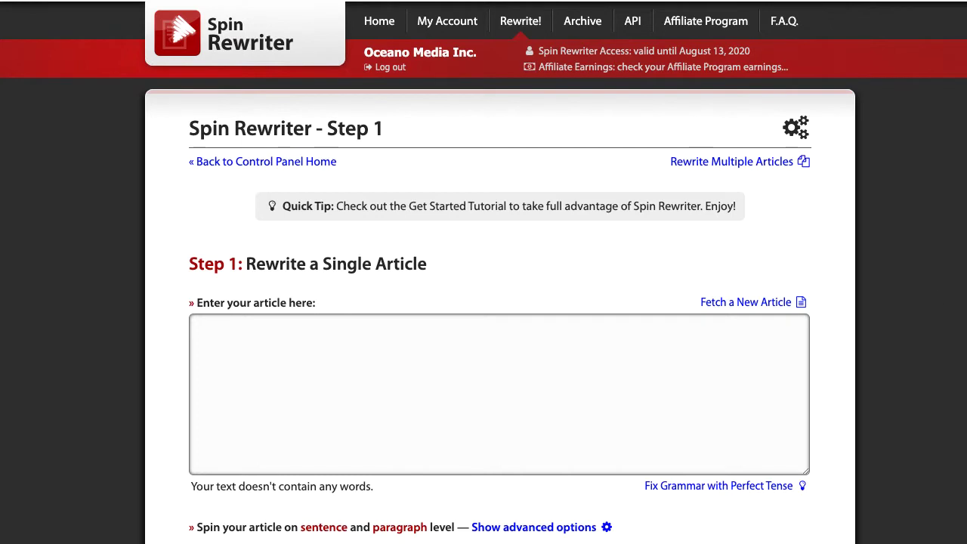
- Search for new articles to fetch with the primary keyword "weight loss"
{"action": "left_click", "coordinate": [744, 303]}
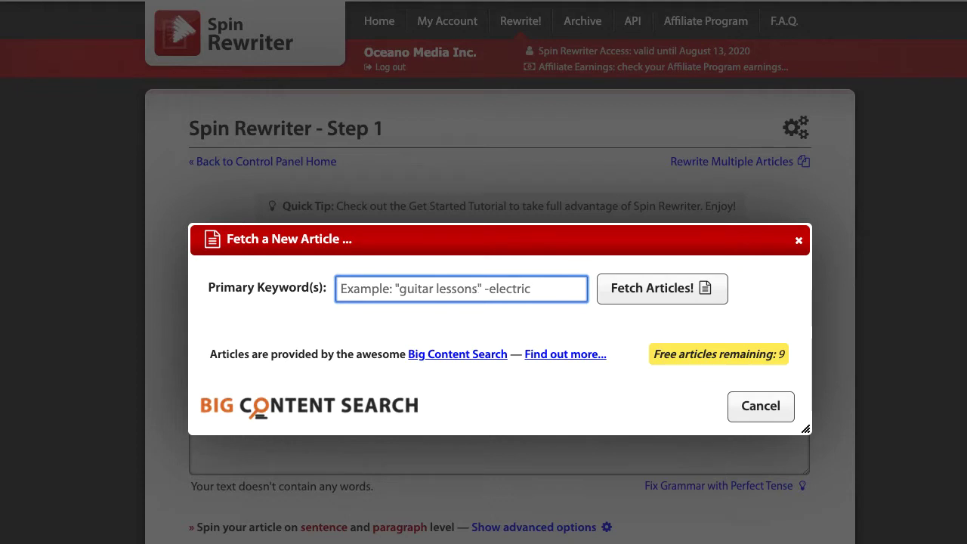
{"action": "type", "text": "weight loss"}
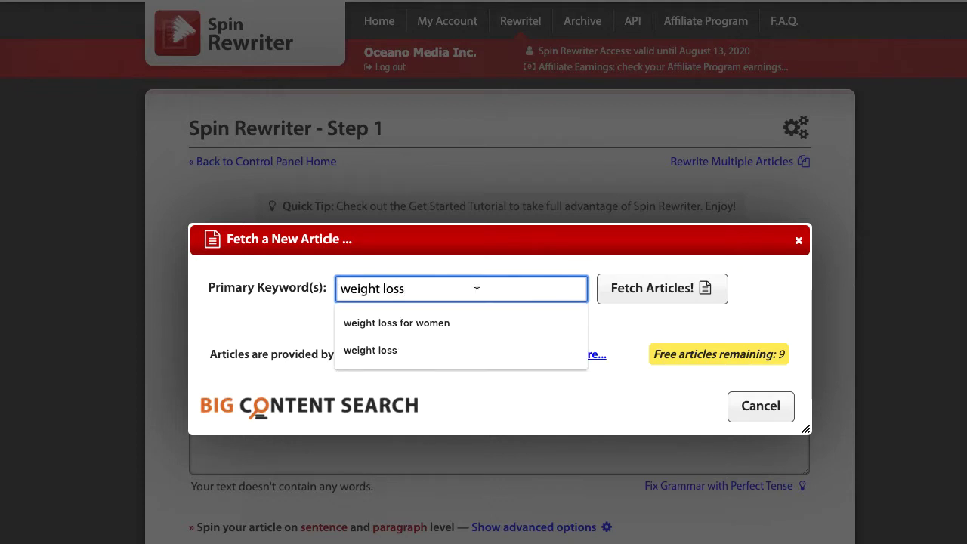
{"action": "left_click", "coordinate": [608, 276]}
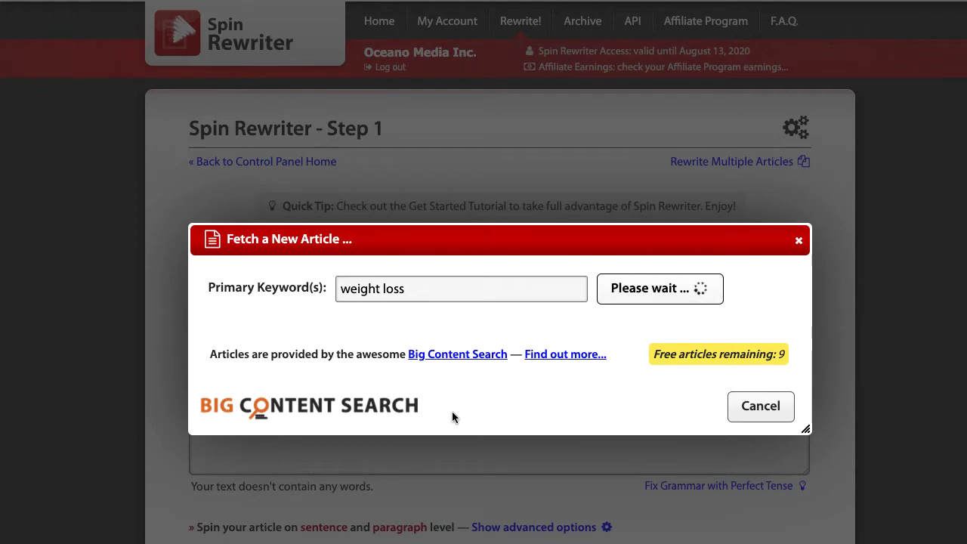
- Look through the titles and word counts of the weight loss articles available to fetch
{"action": "scroll", "coordinate": [801, 233], "scroll_direction": "down", "scroll_amount": 4}
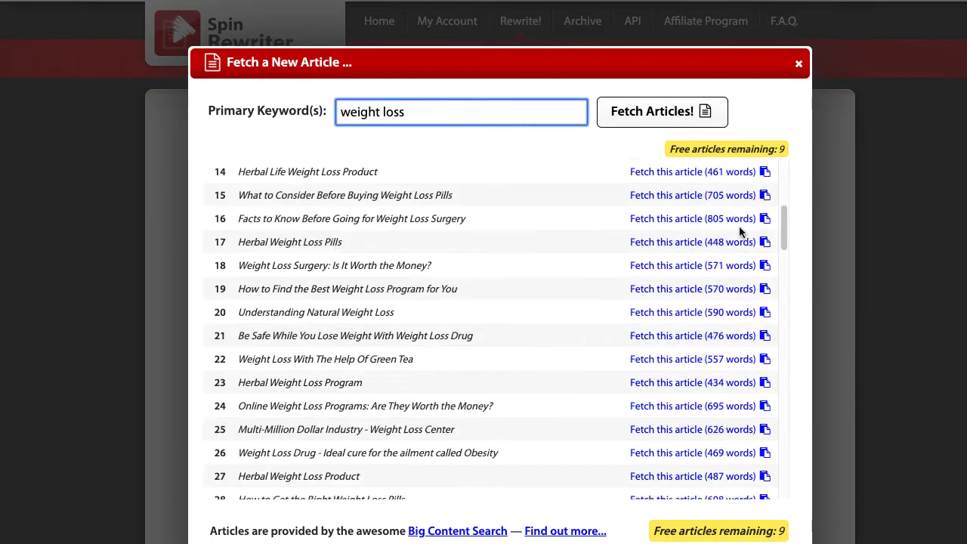
{"action": "scroll", "coordinate": [688, 243], "scroll_direction": "up", "scroll_amount": 4}
{"action": "scroll", "coordinate": [456, 317], "scroll_direction": "down", "scroll_amount": 10}
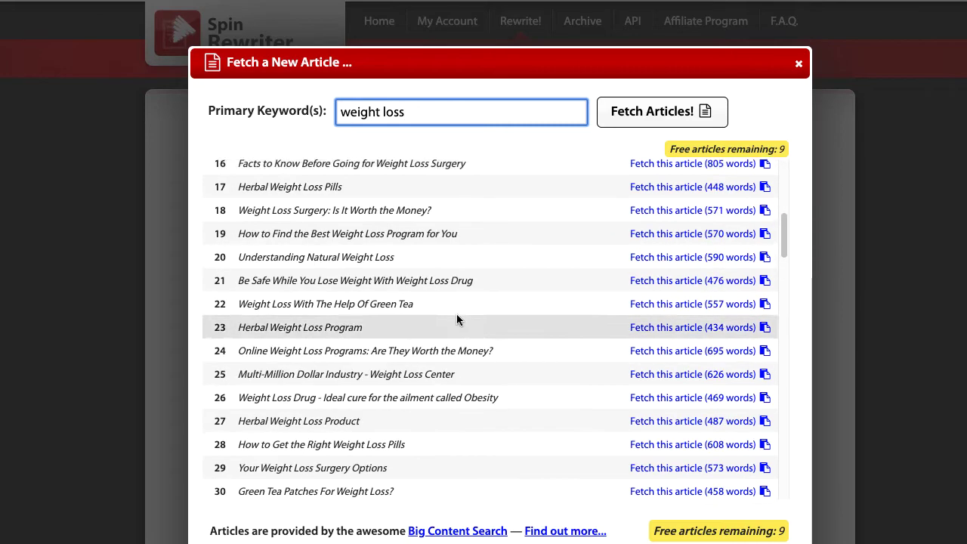
{"action": "scroll", "coordinate": [456, 319], "scroll_direction": "down", "scroll_amount": 13}
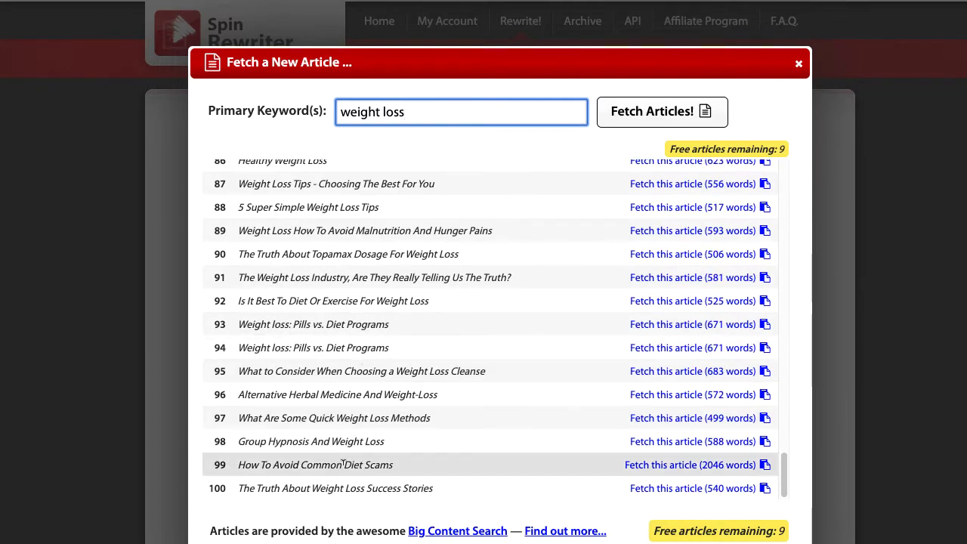
{"action": "scroll", "coordinate": [375, 441], "scroll_direction": "up", "scroll_amount": 20}
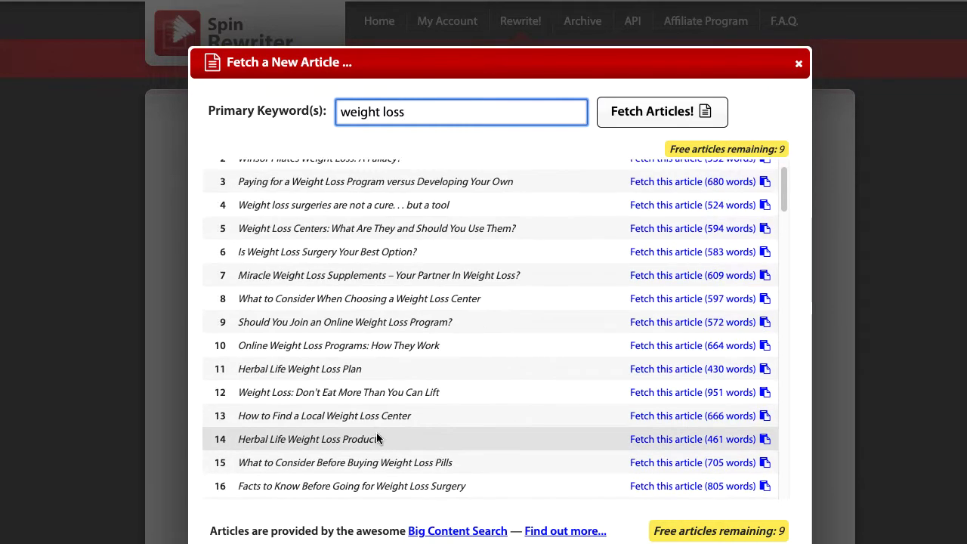
{"action": "scroll", "coordinate": [763, 333], "scroll_direction": "down", "scroll_amount": 14}
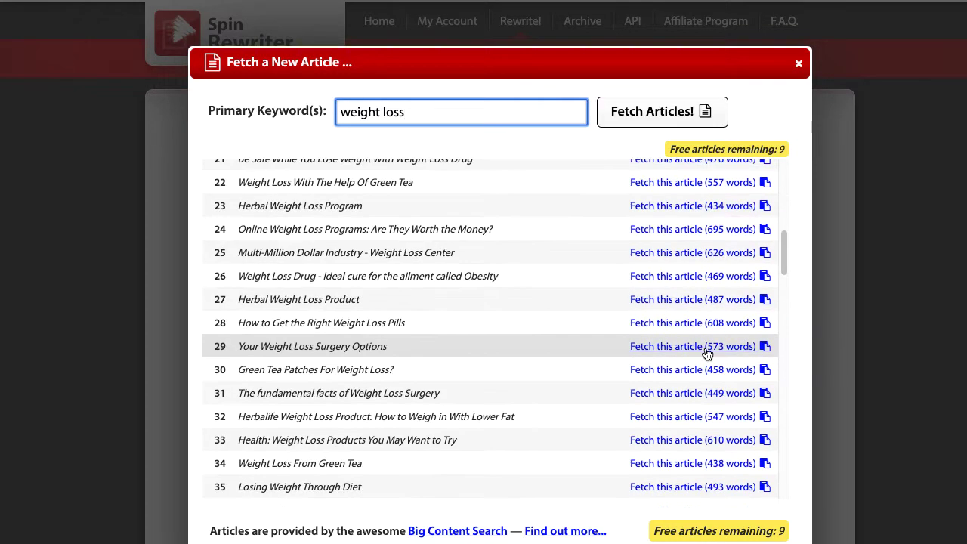
{"action": "scroll", "coordinate": [723, 385], "scroll_direction": "down", "scroll_amount": 5}
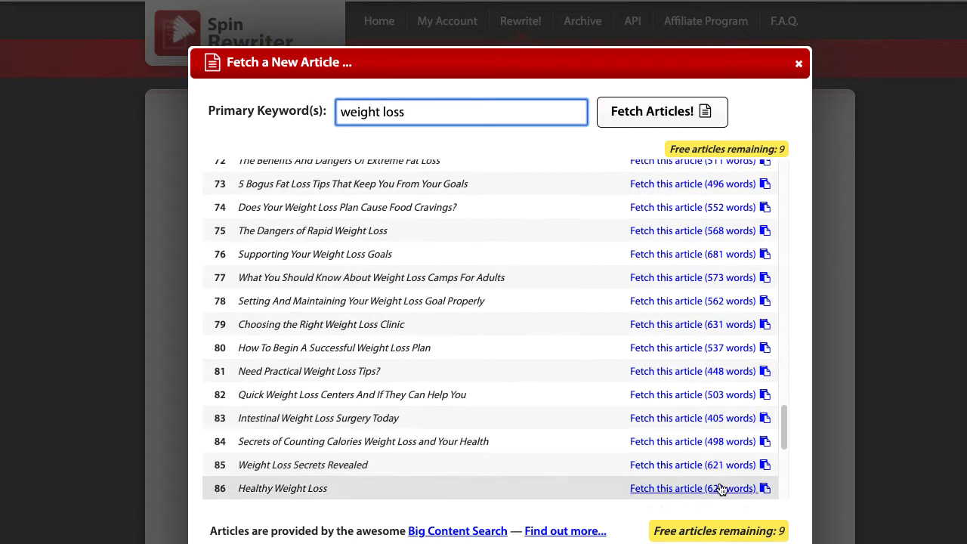
{"action": "scroll", "coordinate": [715, 493], "scroll_direction": "up", "scroll_amount": 20}
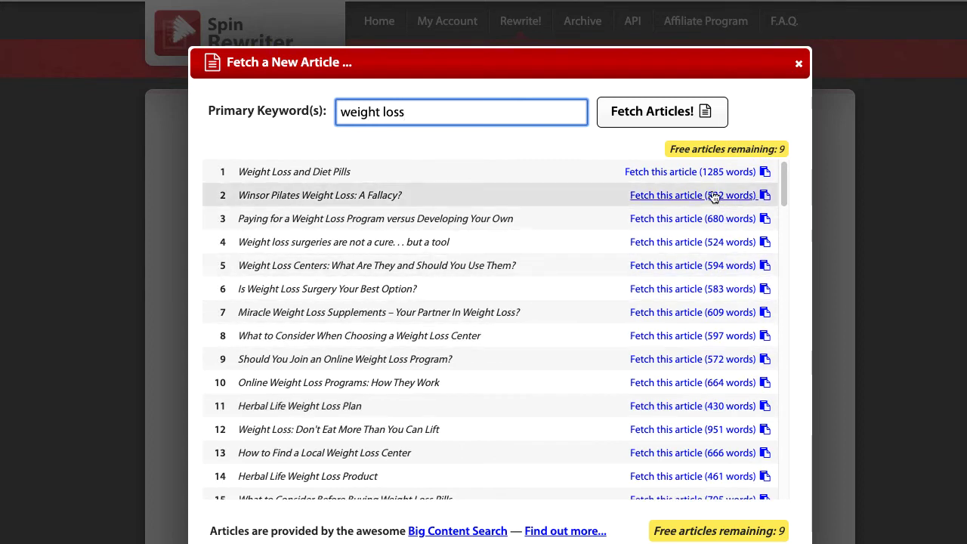
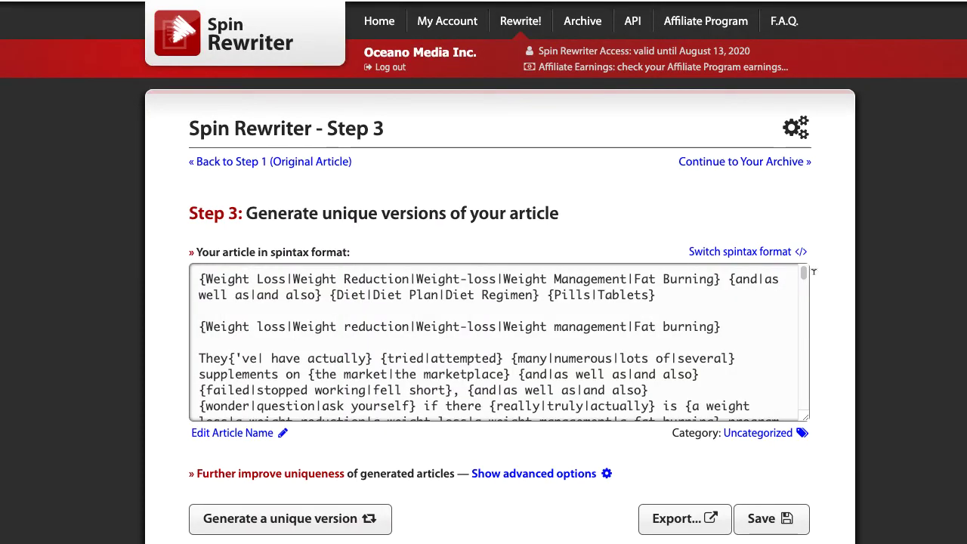
- Generate a unique version of the weight loss article from its spintax text
{"action": "scroll", "coordinate": [803, 281], "scroll_direction": "down", "scroll_amount": 1}
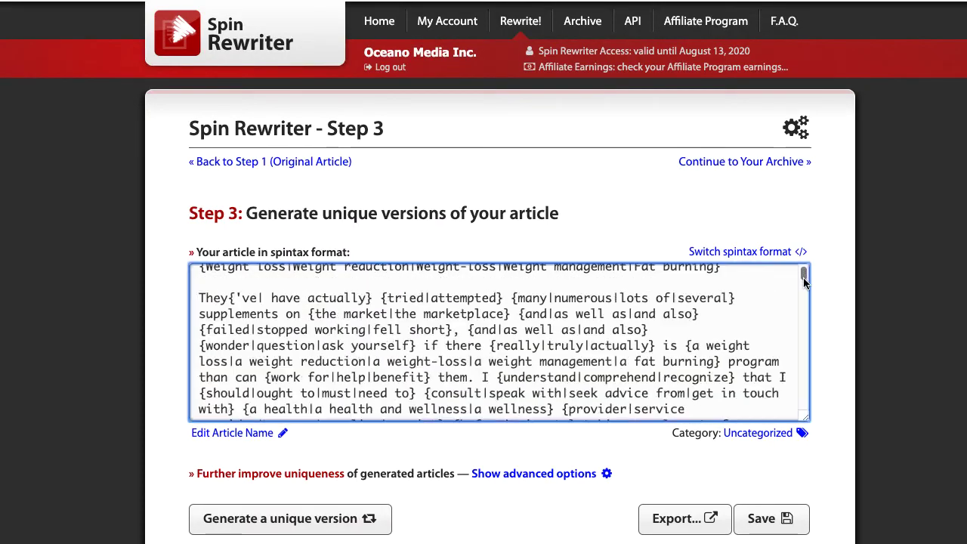
{"action": "left_click_drag", "start_coordinate": [804, 281], "coordinate": [809, 350]}
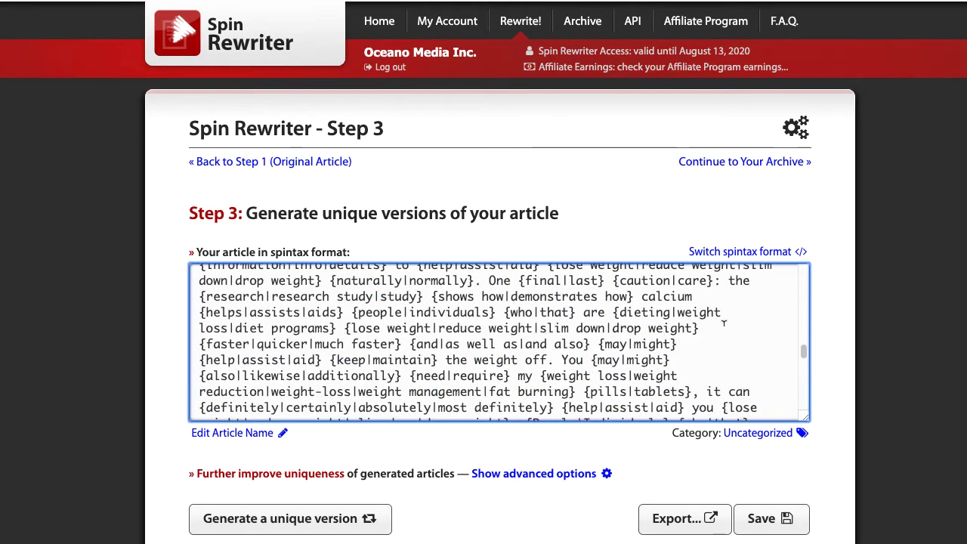
{"action": "scroll", "coordinate": [723, 323], "scroll_direction": "down", "scroll_amount": 10}
{"action": "scroll", "coordinate": [791, 320], "scroll_direction": "down", "scroll_amount": 4}
{"action": "scroll", "coordinate": [756, 251], "scroll_direction": "up", "scroll_amount": 4}
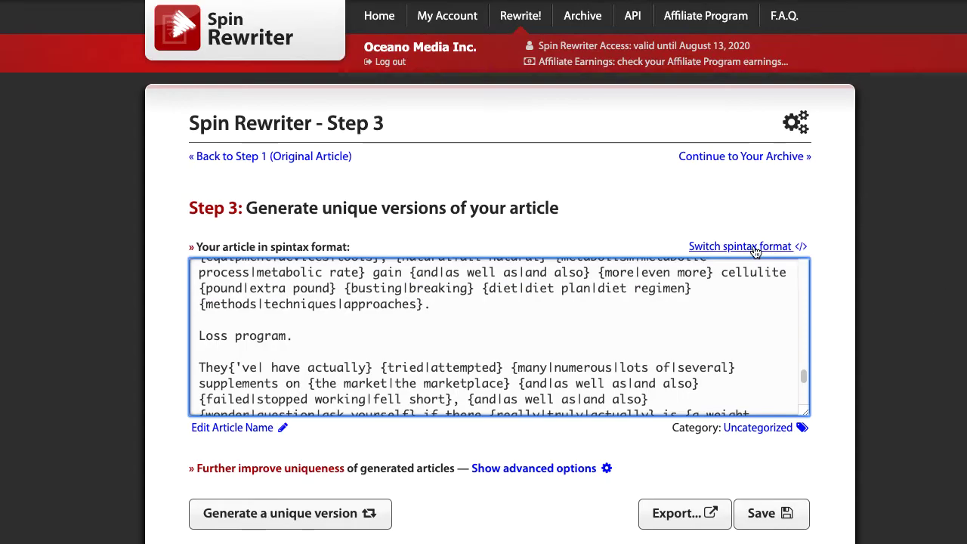
{"action": "left_click", "coordinate": [250, 513]}
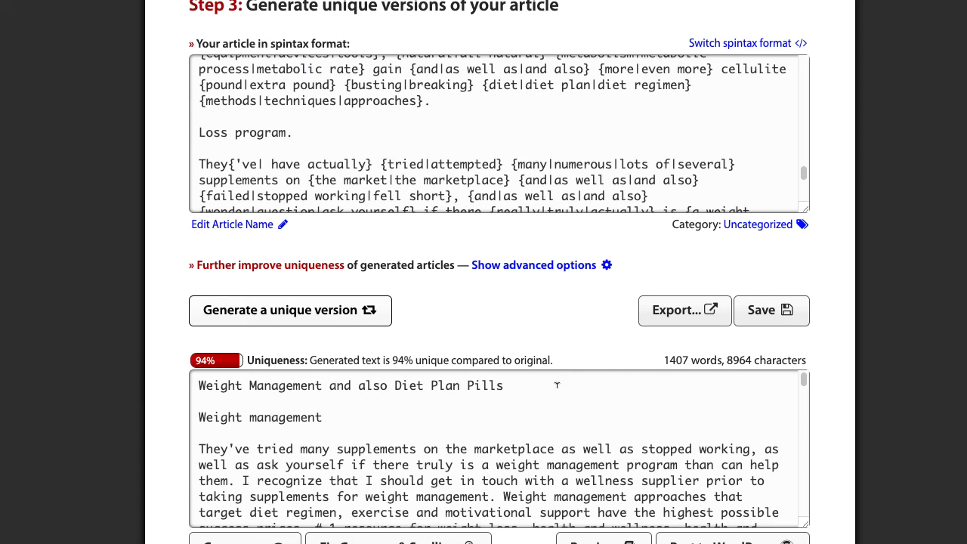
- Examine the generated article's text, uniqueness and word count alongside the spintax source and the available export and posting options
{"action": "scroll", "coordinate": [372, 98], "scroll_direction": "down", "scroll_amount": 1}
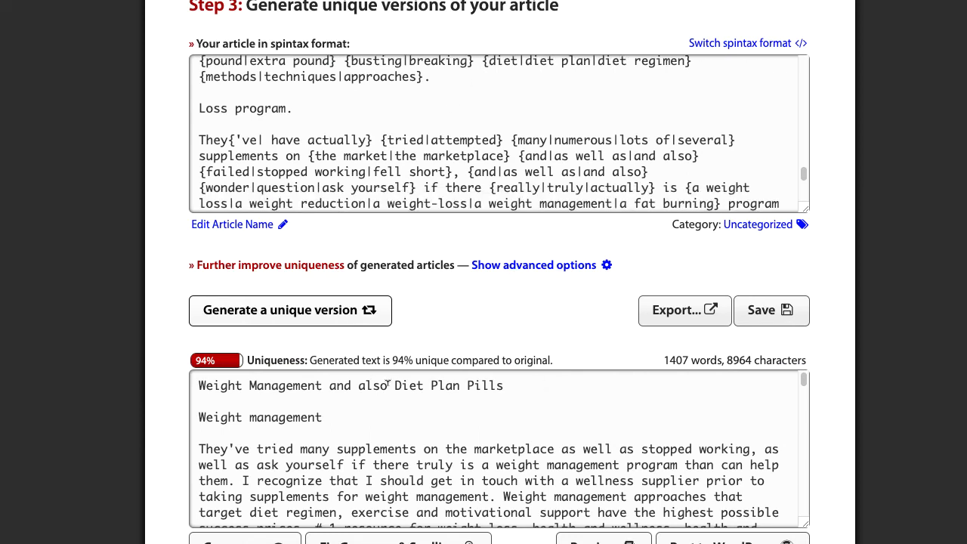
{"action": "scroll", "coordinate": [391, 449], "scroll_direction": "down", "scroll_amount": 1}
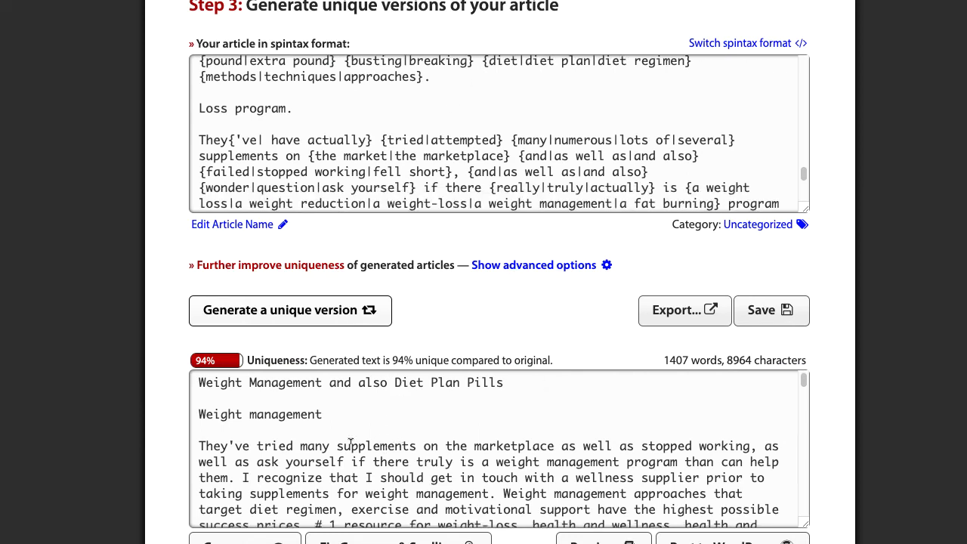
{"action": "scroll", "coordinate": [403, 446], "scroll_direction": "up", "scroll_amount": 3}
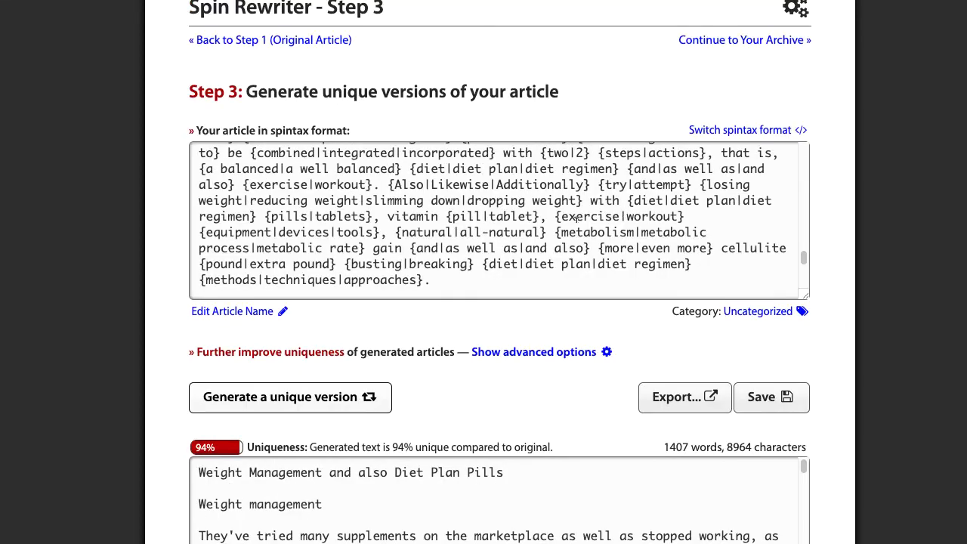
{"action": "left_click", "coordinate": [425, 184]}
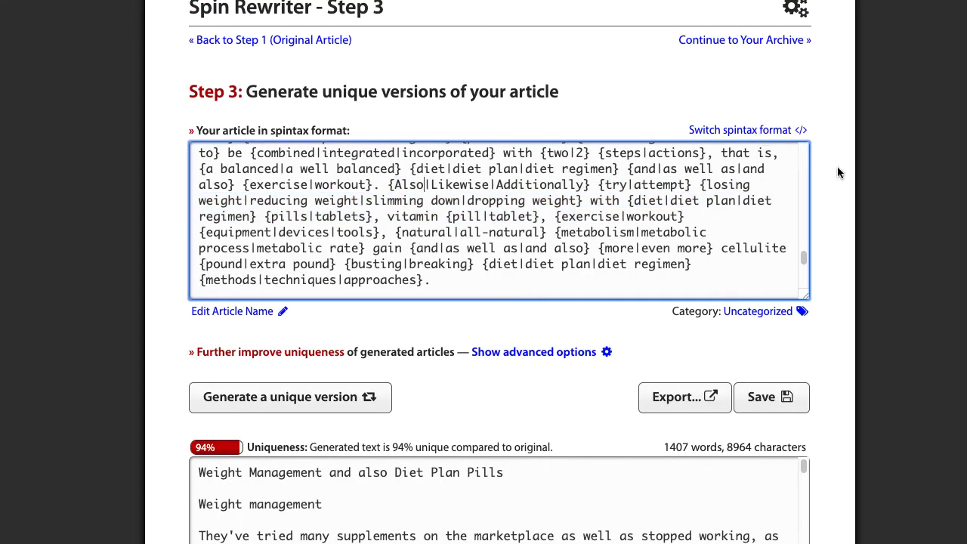
{"action": "scroll", "coordinate": [359, 310], "scroll_direction": "down", "scroll_amount": 4}
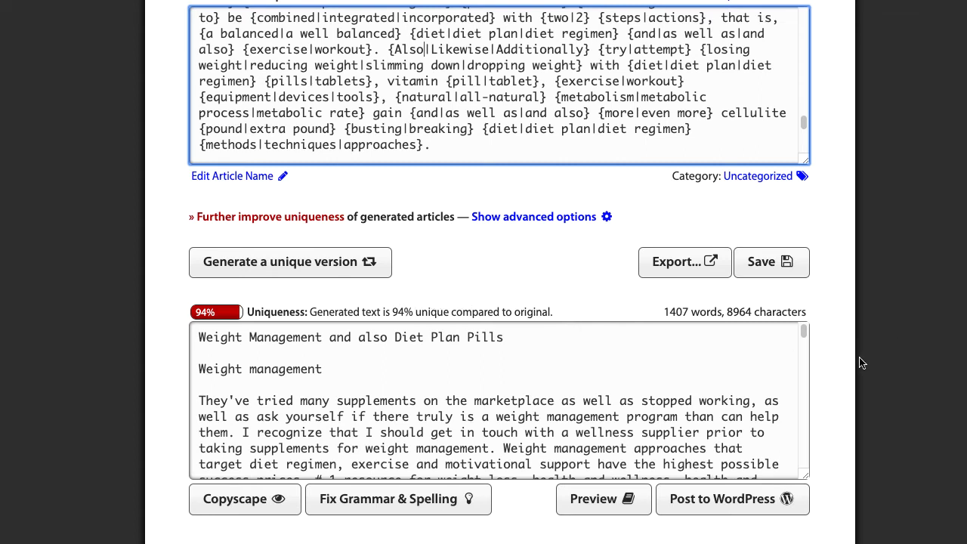
{"action": "left_click_drag", "start_coordinate": [664, 310], "coordinate": [694, 310]}
{"action": "left_click", "coordinate": [688, 309]}
{"action": "scroll", "coordinate": [686, 371], "scroll_direction": "up", "scroll_amount": 3}
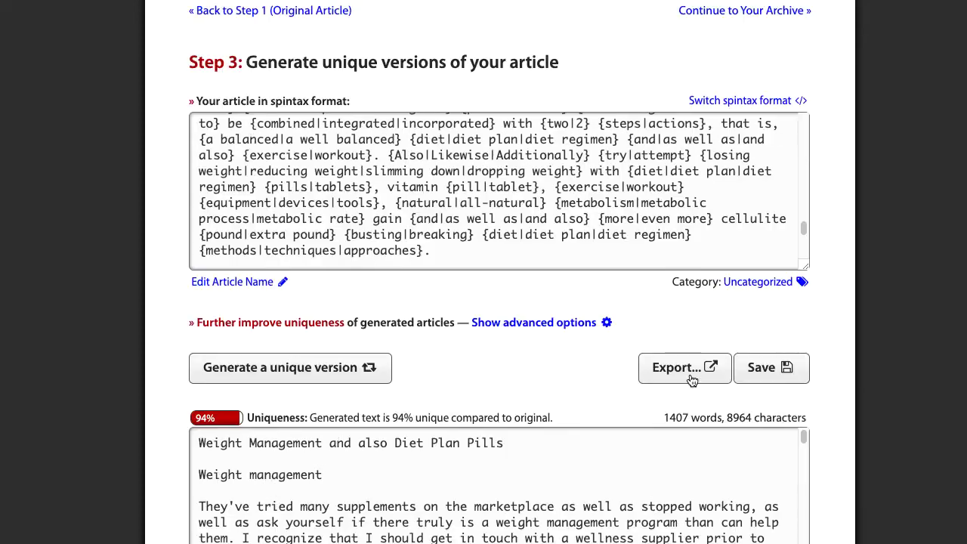
{"action": "scroll", "coordinate": [775, 375], "scroll_direction": "down", "scroll_amount": 3}
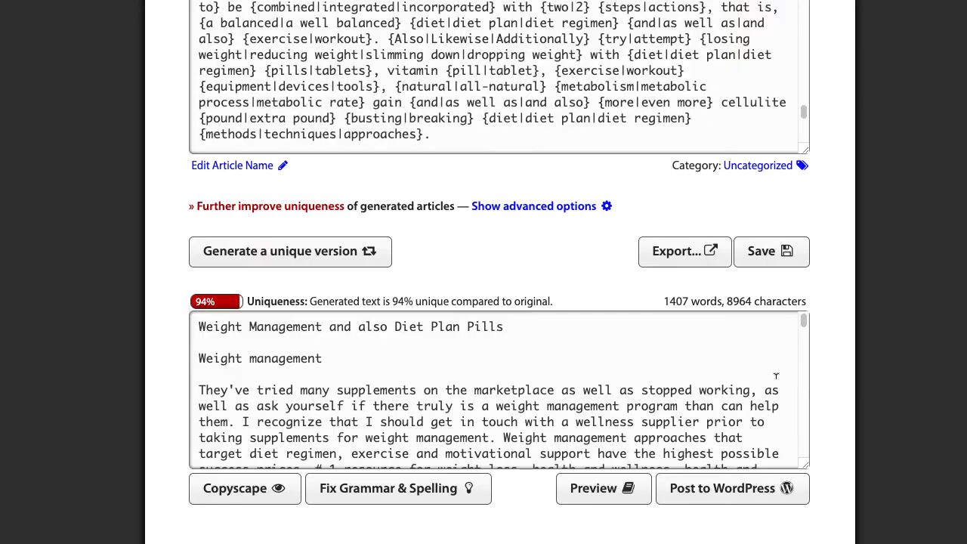
{"action": "scroll", "coordinate": [775, 376], "scroll_direction": "down", "scroll_amount": 6}
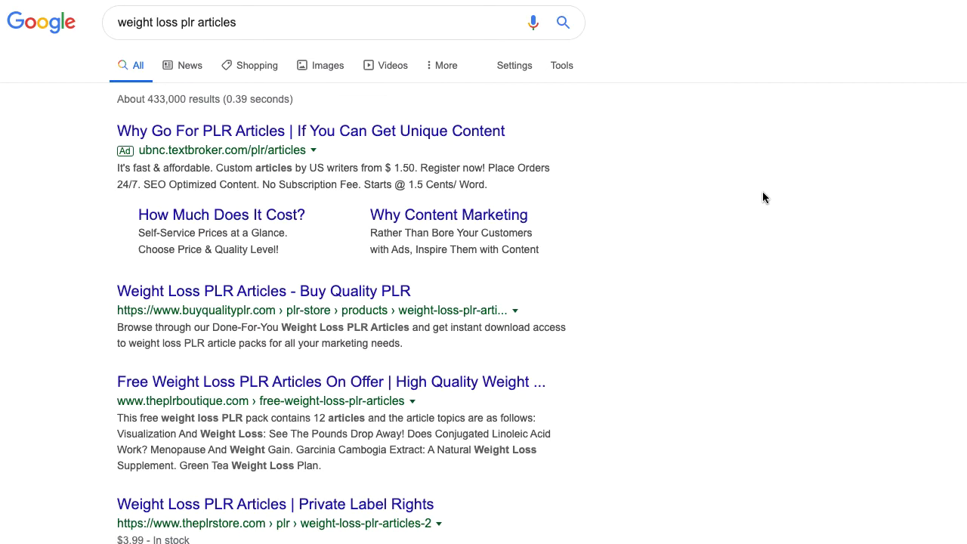
- In the Google results for weight loss PLR articles, refine the search to "weight loss free plr articles"
{"action": "scroll", "coordinate": [714, 209], "scroll_direction": "down", "scroll_amount": 1}
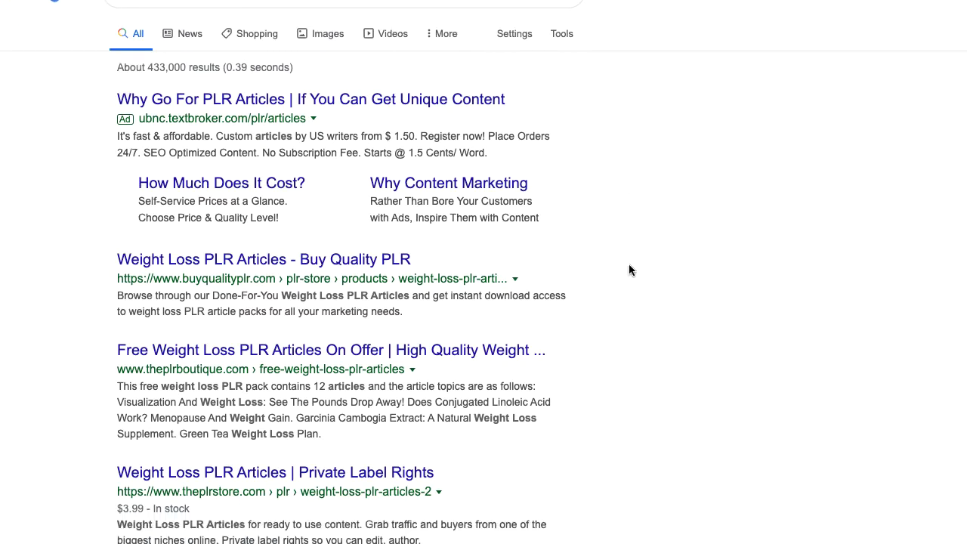
{"action": "scroll", "coordinate": [628, 270], "scroll_direction": "up", "scroll_amount": 1}
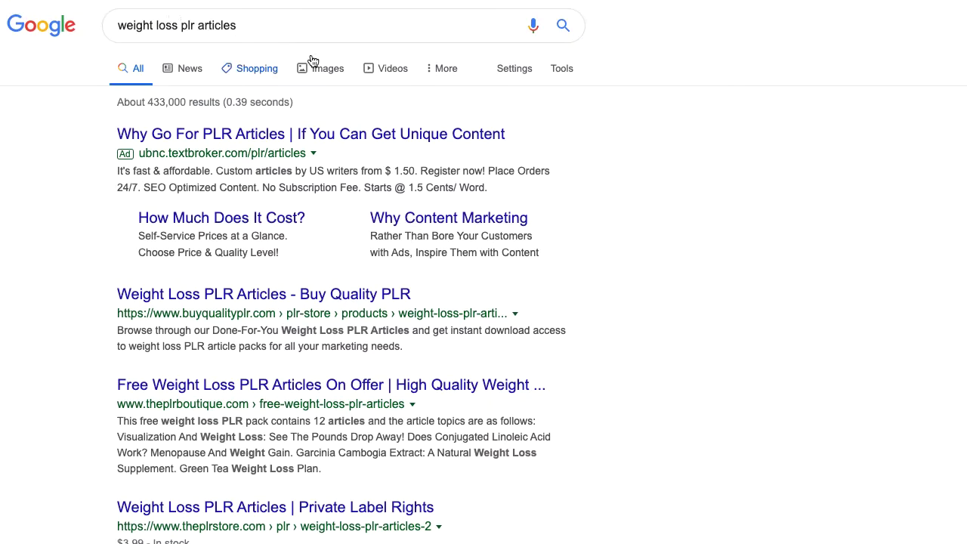
{"action": "scroll", "coordinate": [658, 216], "scroll_direction": "down", "scroll_amount": 1}
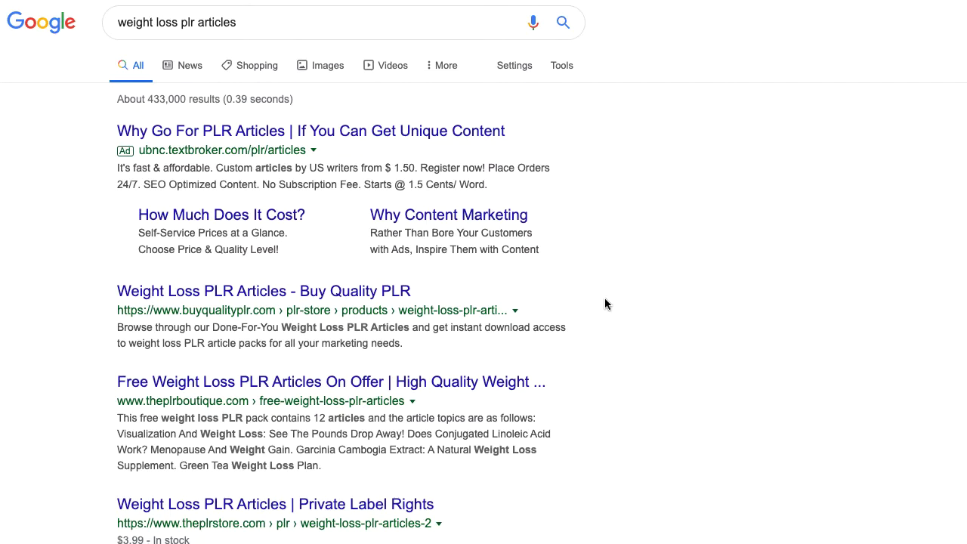
{"action": "scroll", "coordinate": [470, 324], "scroll_direction": "down", "scroll_amount": 2}
{"action": "scroll", "coordinate": [266, 103], "scroll_direction": "up", "scroll_amount": 2}
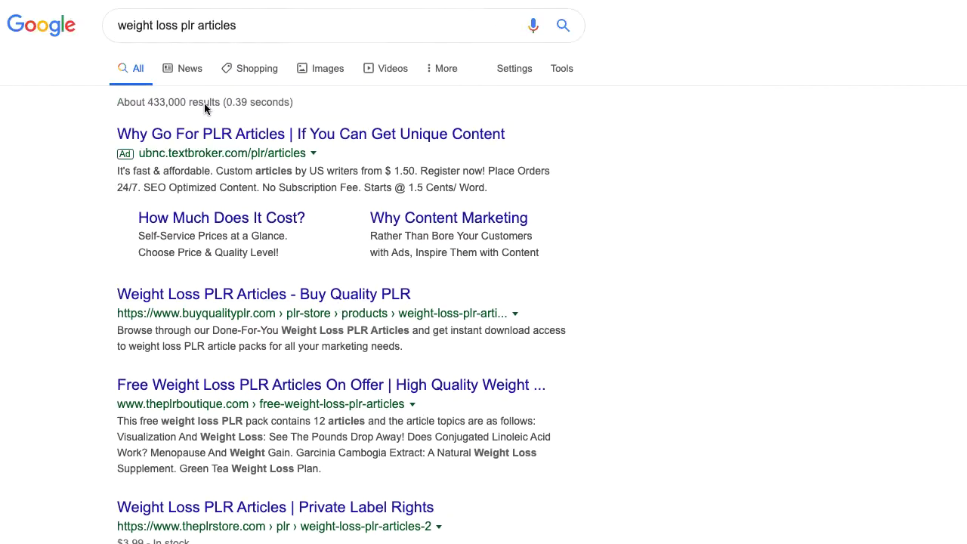
{"action": "left_click", "coordinate": [179, 23]}
{"action": "type", "text": "free"}
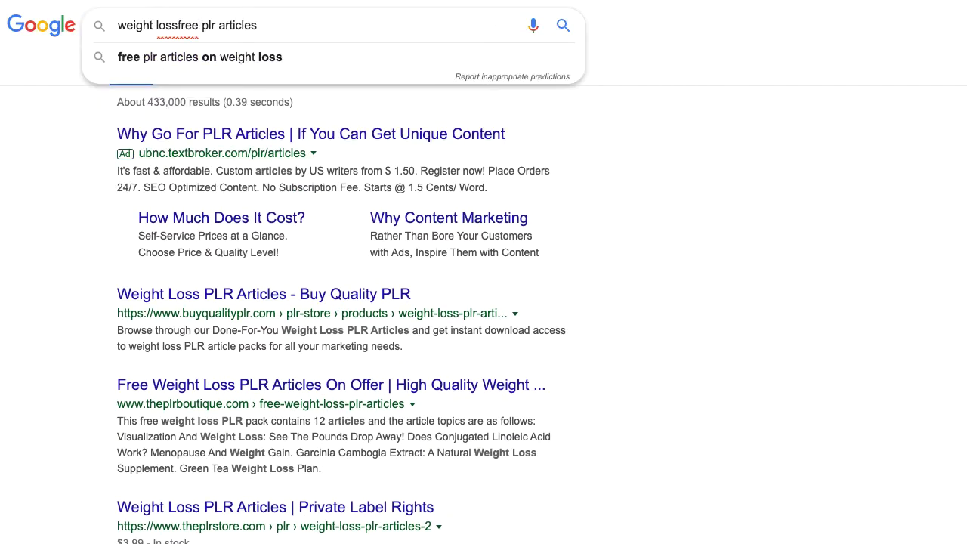
{"action": "key", "text": "Return"}
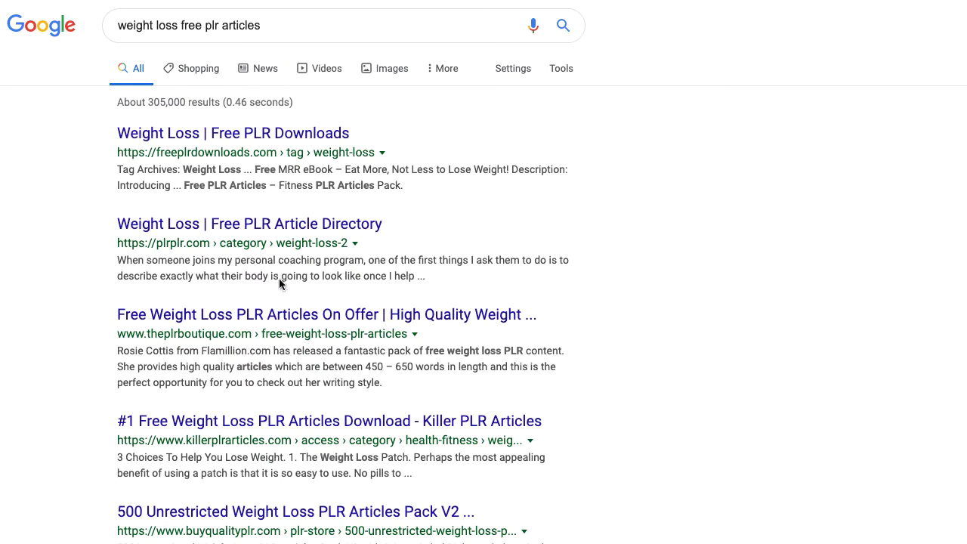
- Open the "Free Weight Loss PLR Articles On Offer" result and review the article topics in the free pack
{"action": "left_click", "coordinate": [219, 316]}
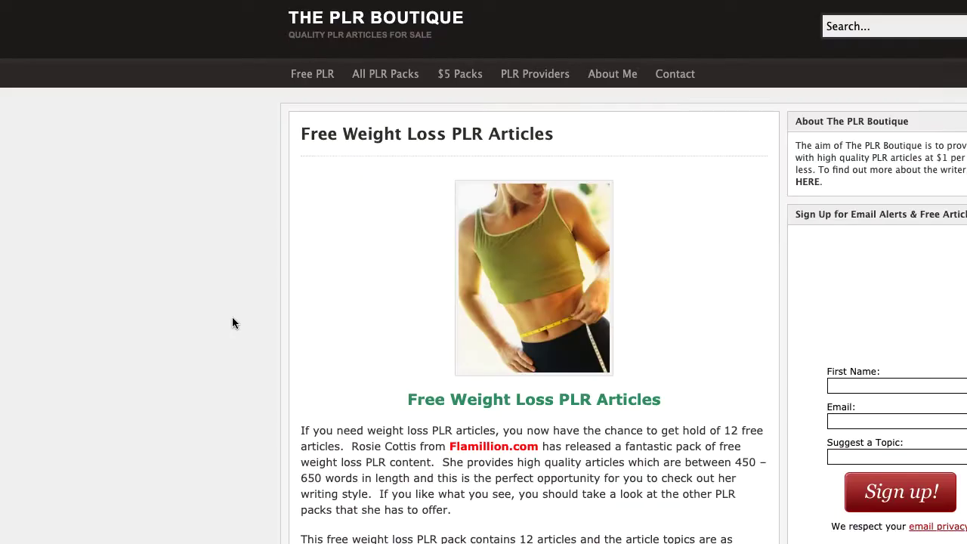
{"action": "scroll", "coordinate": [294, 306], "scroll_direction": "down", "scroll_amount": 2}
{"action": "scroll", "coordinate": [295, 309], "scroll_direction": "down", "scroll_amount": 3}
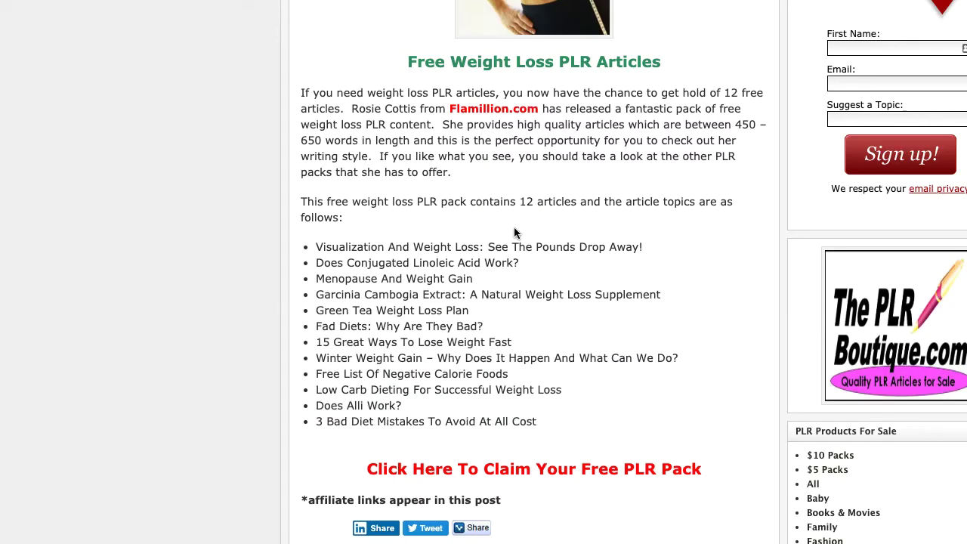
{"action": "scroll", "coordinate": [514, 231], "scroll_direction": "up", "scroll_amount": 4}
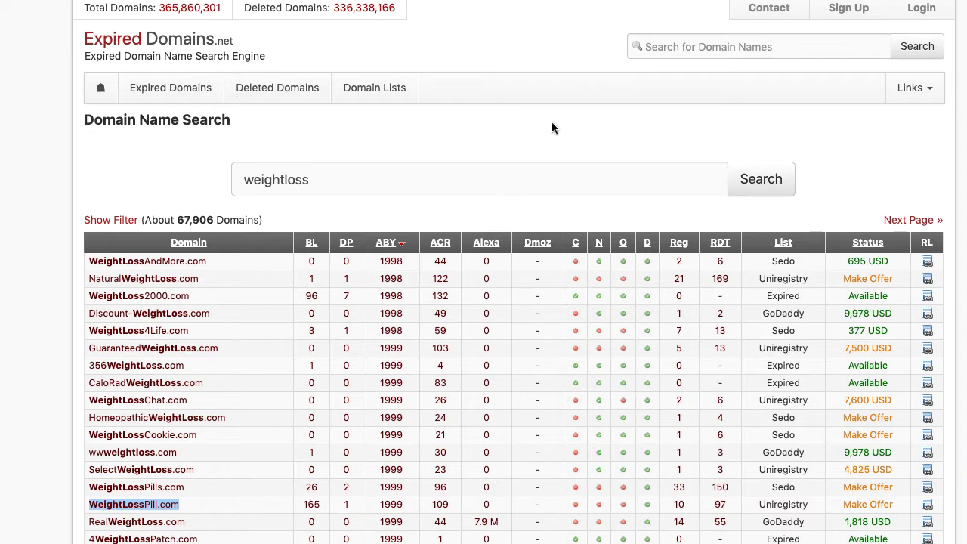
- On ExpiredDomains.net, look through the domain listings for the "weightloss" search
{"action": "left_click", "coordinate": [324, 173]}
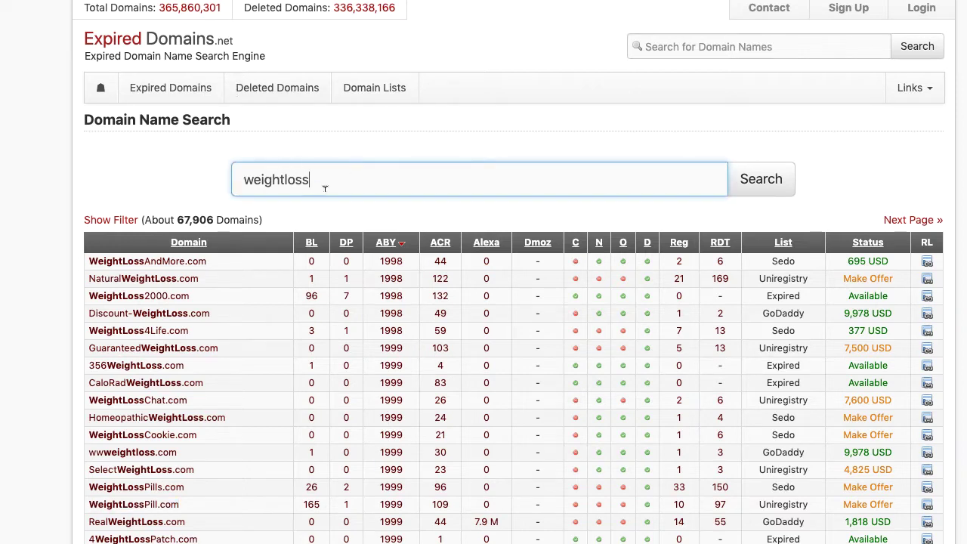
{"action": "scroll", "coordinate": [317, 249], "scroll_direction": "down", "scroll_amount": 1}
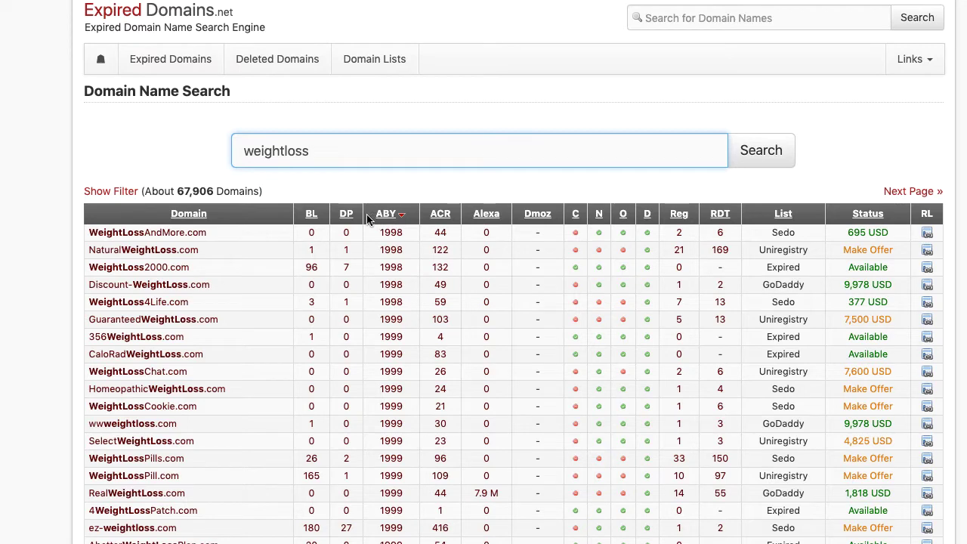
{"action": "scroll", "coordinate": [384, 240], "scroll_direction": "down", "scroll_amount": 3}
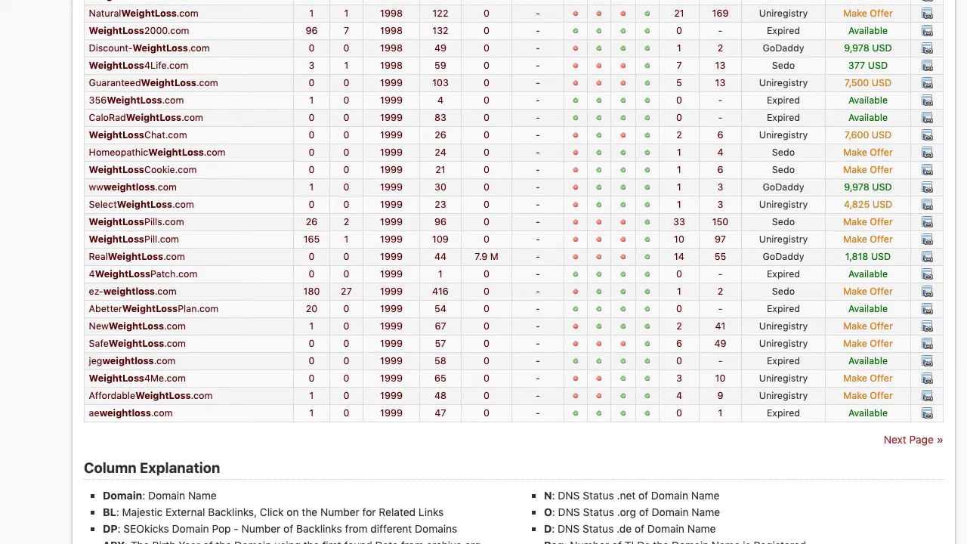
- Check the archive birth year and status of AbetterWeightLossPlan.com among the "weightloss" domain listings
{"action": "scroll", "coordinate": [270, 393], "scroll_direction": "up", "scroll_amount": 3}
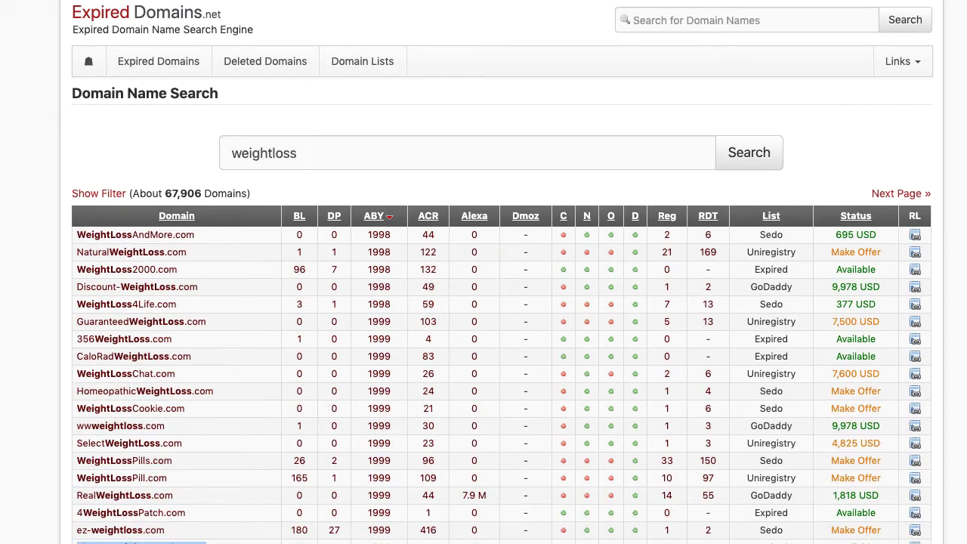
{"action": "scroll", "coordinate": [943, 151], "scroll_direction": "down", "scroll_amount": 3}
{"action": "scroll", "coordinate": [942, 151], "scroll_direction": "up", "scroll_amount": 3}
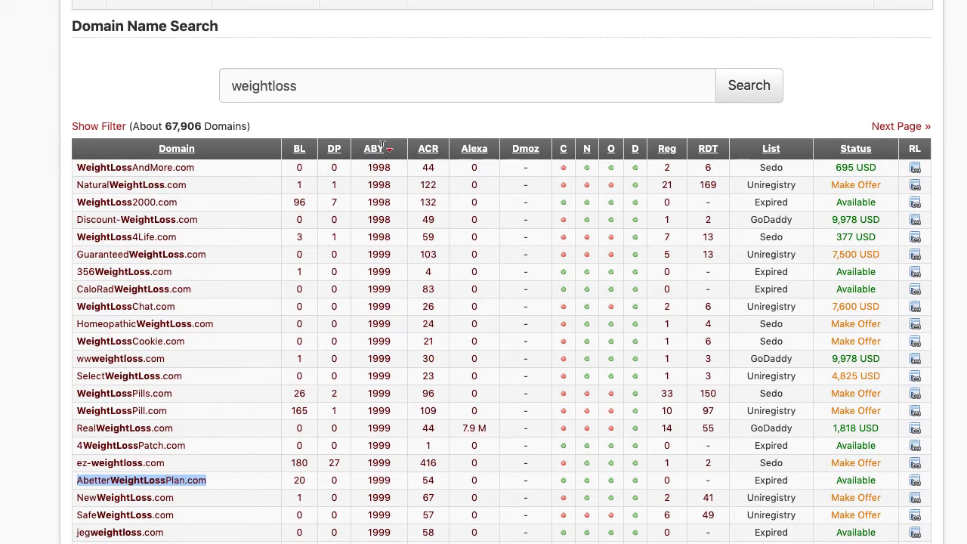
{"action": "scroll", "coordinate": [388, 145], "scroll_direction": "down", "scroll_amount": 1}
{"action": "scroll", "coordinate": [388, 146], "scroll_direction": "down", "scroll_amount": 1}
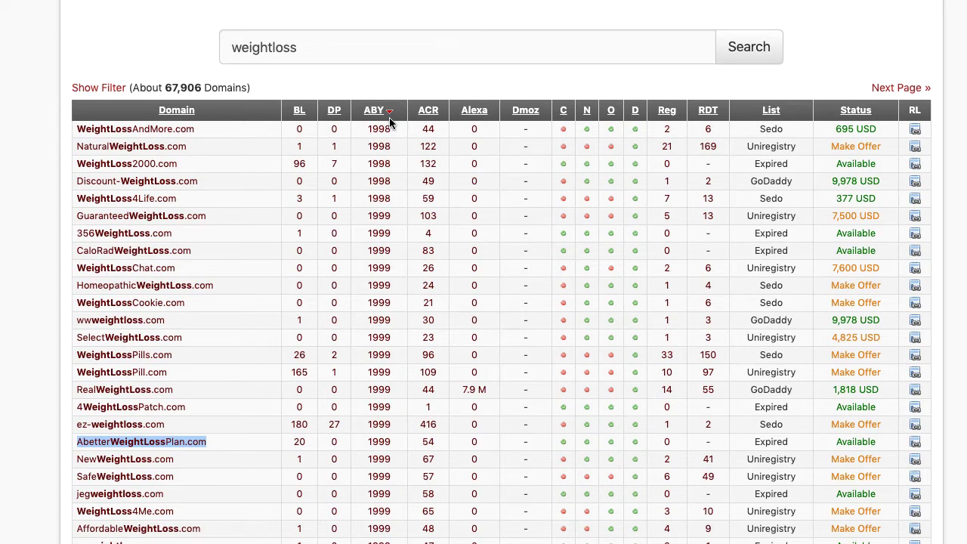
{"action": "scroll", "coordinate": [125, 309], "scroll_direction": "down", "scroll_amount": 1}
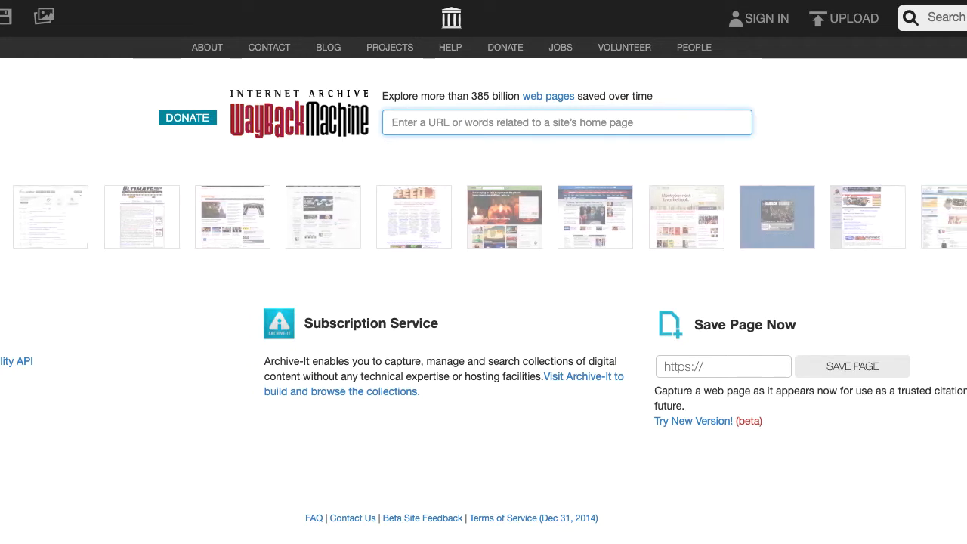
- In the Wayback Machine, look up AbetterWeightLossPlan.com and show its captures for 2004
{"action": "type", "text": "AbetterWeightLossPlan.com"}
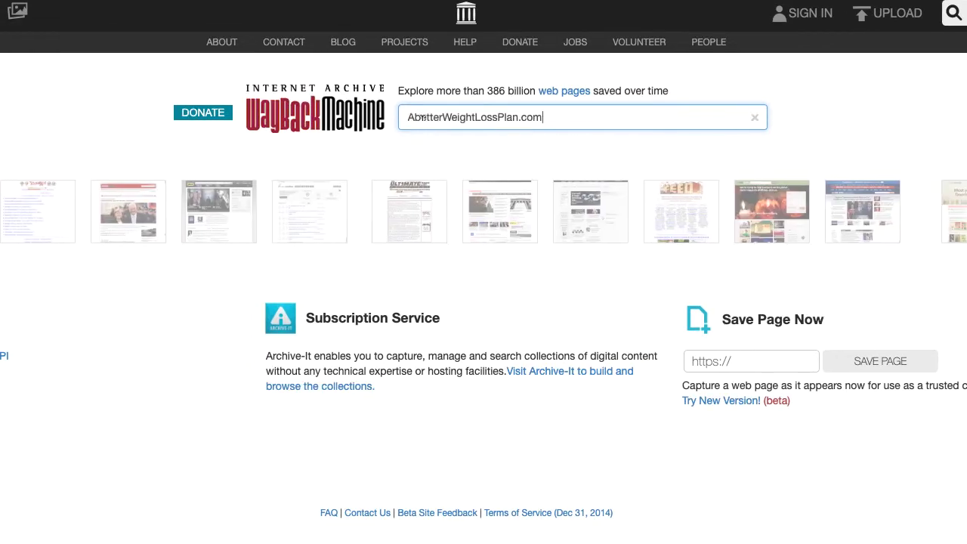
{"action": "key", "text": "Return"}
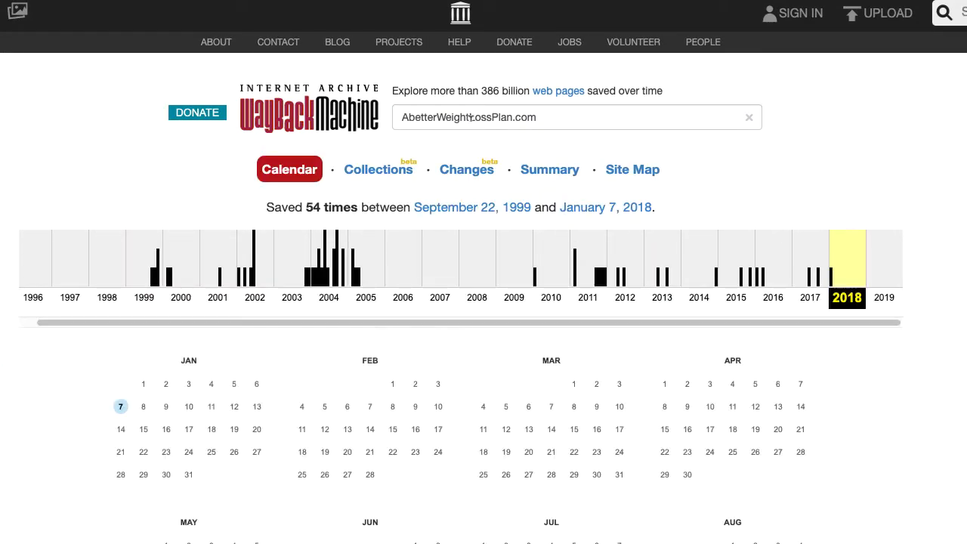
{"action": "left_click", "coordinate": [328, 268]}
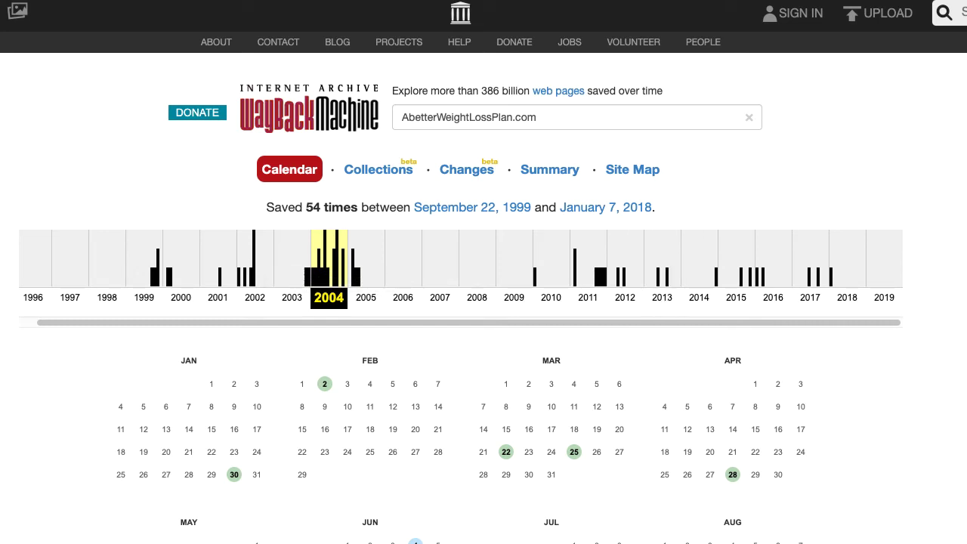
- Open the site's May 25, 2004 snapshot from the capture calendar
{"action": "scroll", "coordinate": [483, 302], "scroll_direction": "down", "scroll_amount": 1}
{"action": "scroll", "coordinate": [524, 181], "scroll_direction": "down", "scroll_amount": 1}
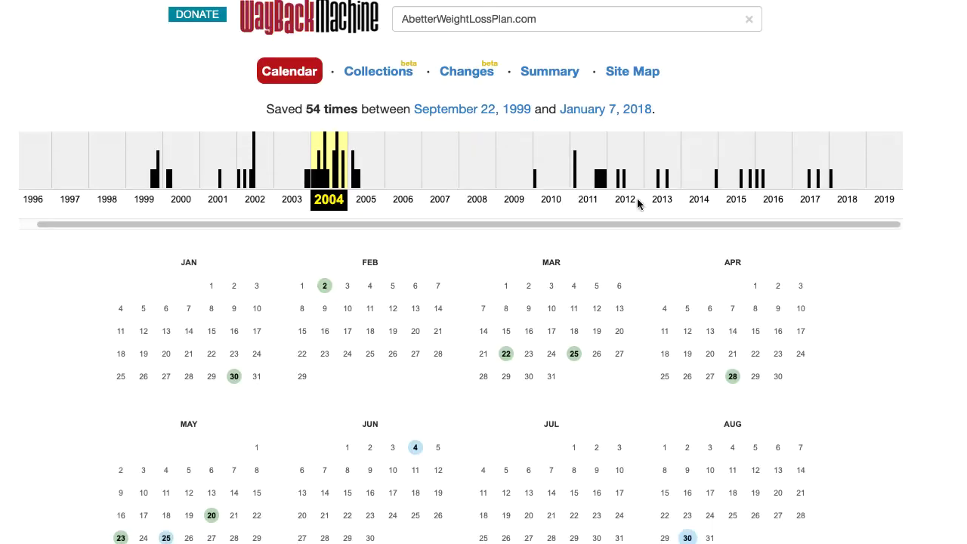
{"action": "scroll", "coordinate": [256, 264], "scroll_direction": "down", "scroll_amount": 1}
{"action": "scroll", "coordinate": [225, 285], "scroll_direction": "down", "scroll_amount": 1}
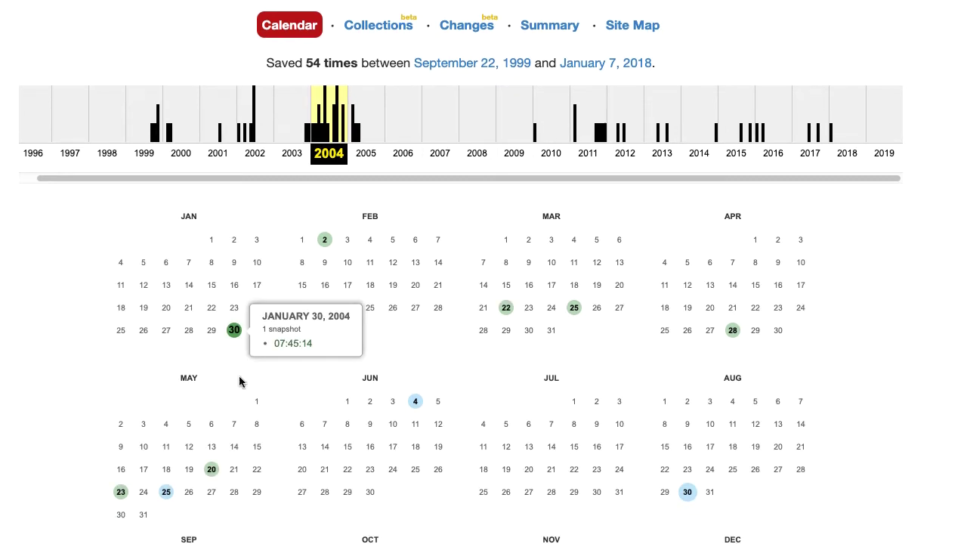
{"action": "mouse_move", "coordinate": [138, 500]}
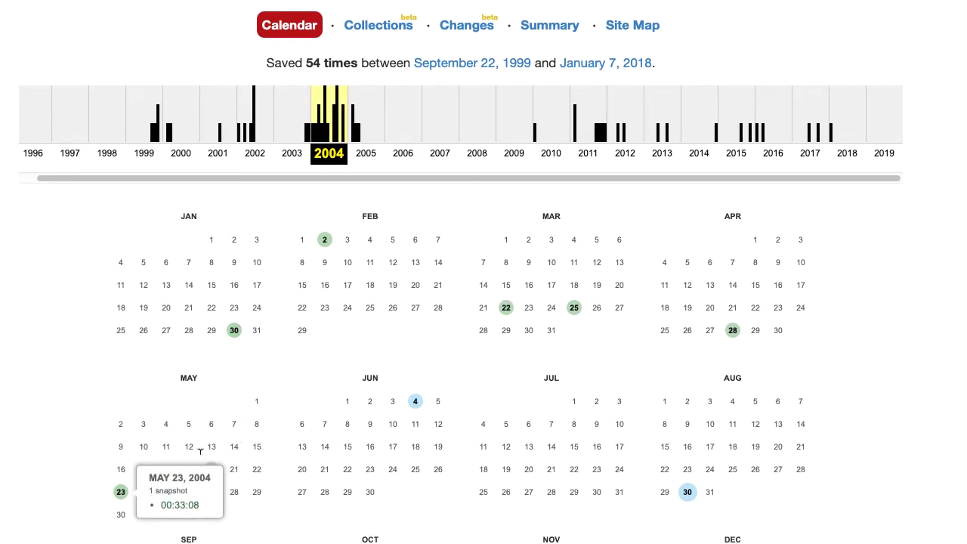
{"action": "mouse_move", "coordinate": [166, 491]}
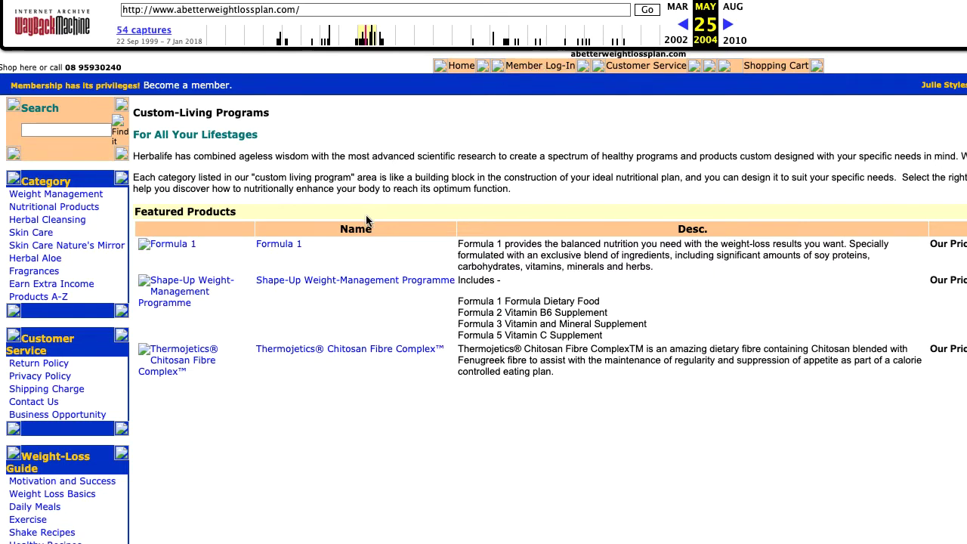
- Open the Weight Loss Basics article from the archived site's Weight-Loss Guide
{"action": "scroll", "coordinate": [370, 216], "scroll_direction": "down", "scroll_amount": 1}
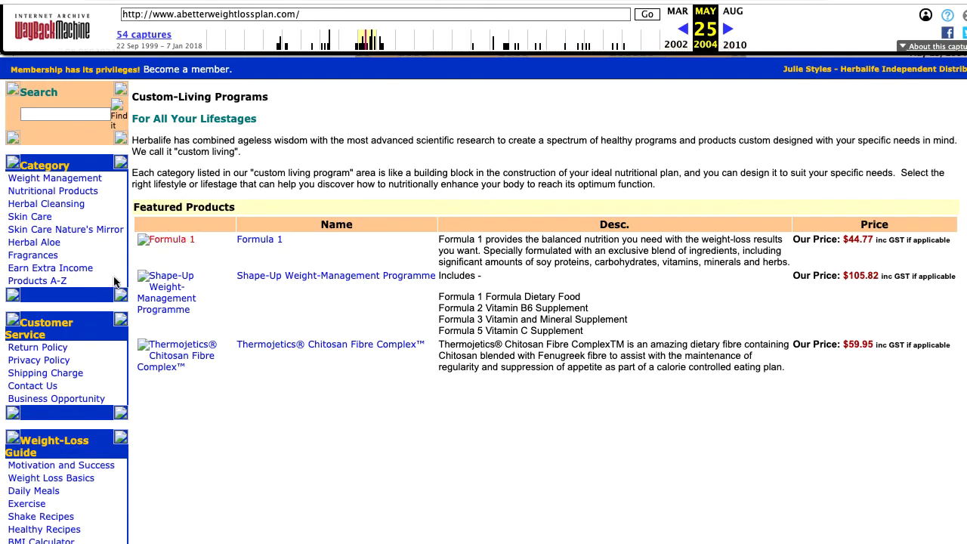
{"action": "scroll", "coordinate": [47, 436], "scroll_direction": "down", "scroll_amount": 1}
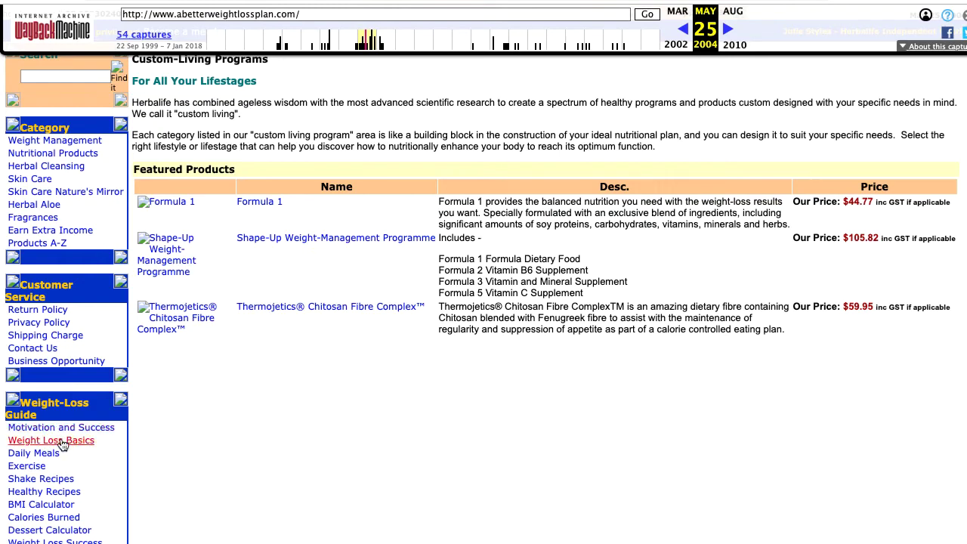
{"action": "left_click", "coordinate": [51, 440]}
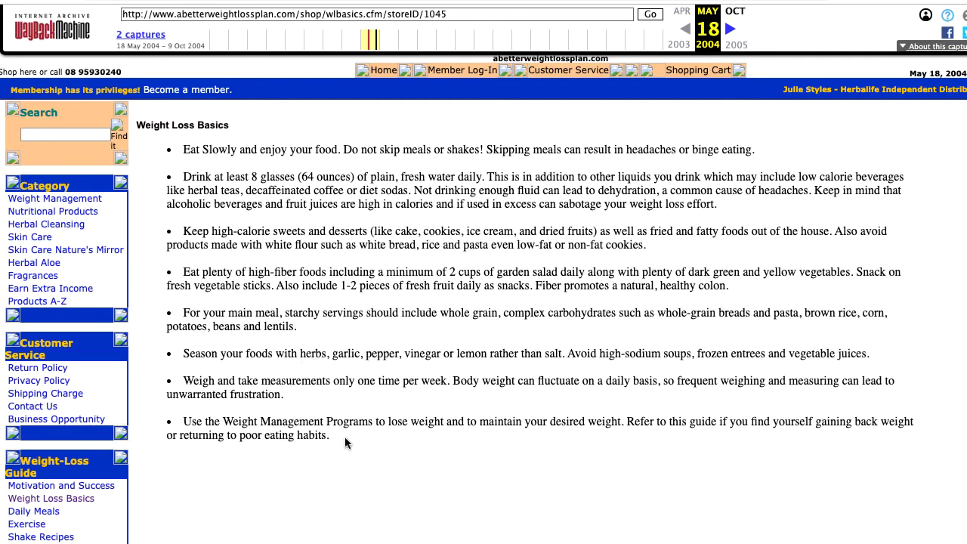
- Examine the text of the archived Weight Loss Basics article from its heading through the final bullet point
{"action": "left_click_drag", "start_coordinate": [345, 437], "coordinate": [218, 151]}
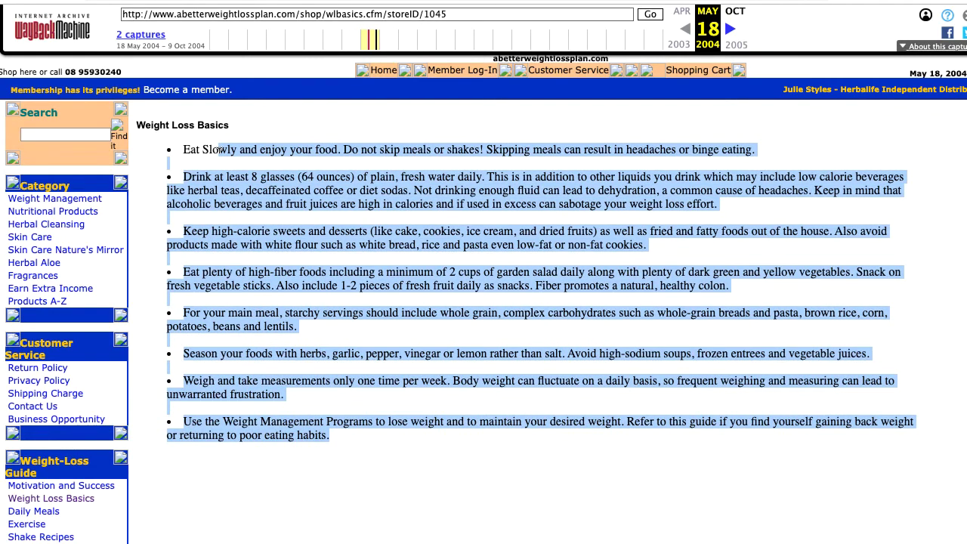
{"action": "left_click_drag", "start_coordinate": [138, 125], "coordinate": [221, 178]}
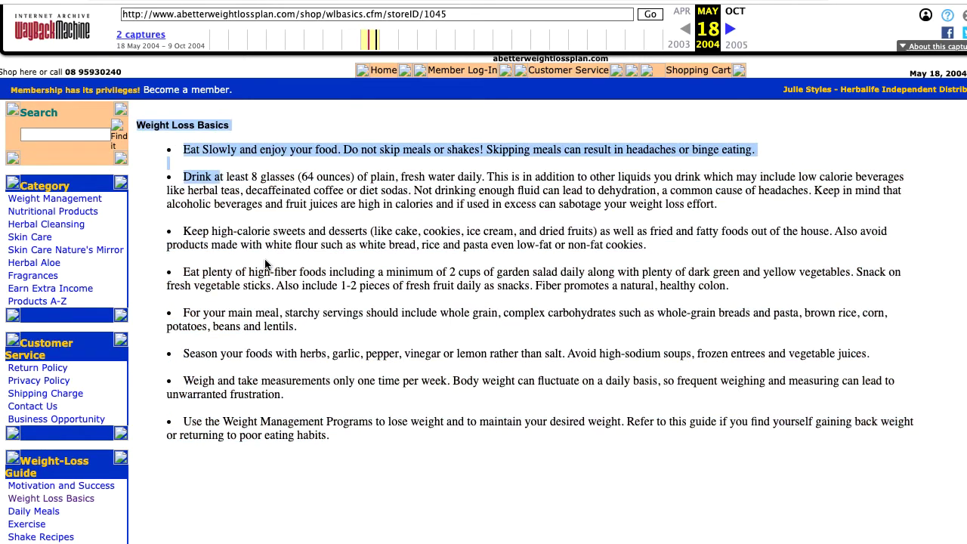
{"action": "left_click_drag", "start_coordinate": [265, 263], "coordinate": [370, 436]}
{"action": "left_click", "coordinate": [368, 434]}
{"action": "scroll", "coordinate": [350, 404], "scroll_direction": "down", "scroll_amount": 1}
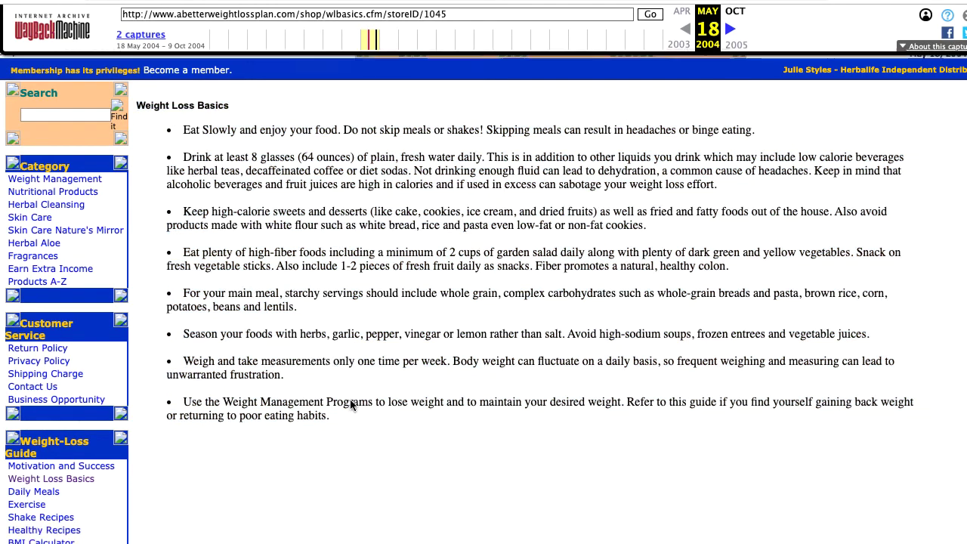
{"action": "scroll", "coordinate": [350, 404], "scroll_direction": "down", "scroll_amount": 2}
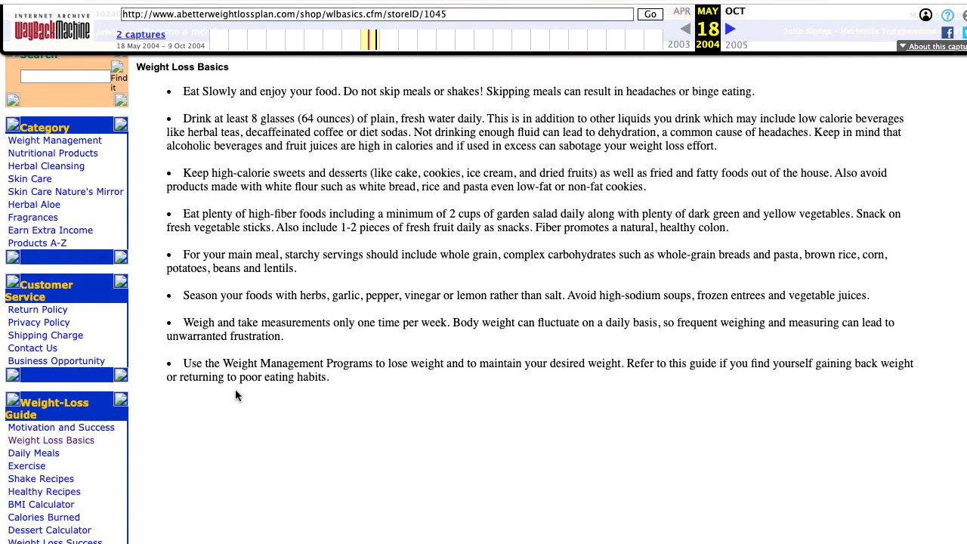
{"action": "scroll", "coordinate": [560, 177], "scroll_direction": "up", "scroll_amount": 3}
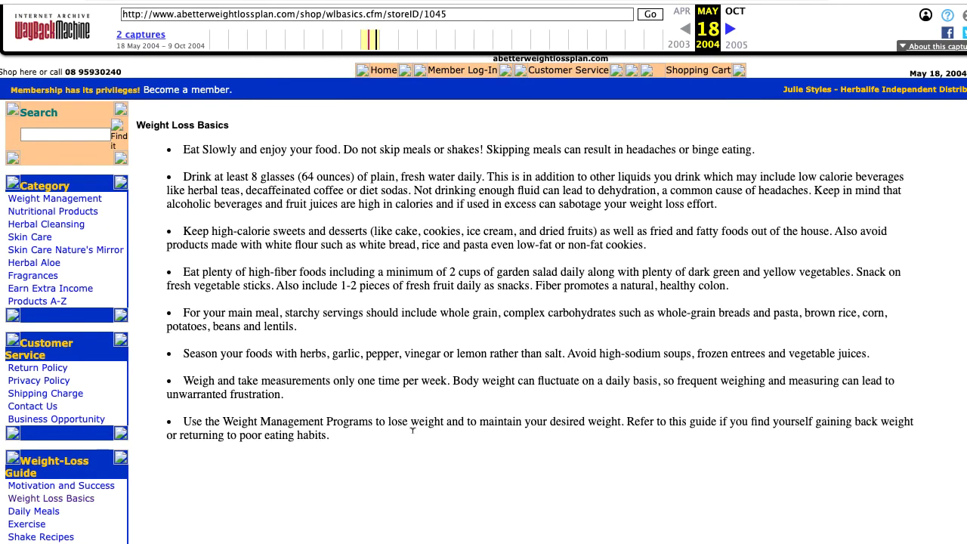
- Copy the whole Weight Loss Basics article, heading included, and paste it as the article text in Spin Rewriter Step 1
{"action": "left_click_drag", "start_coordinate": [340, 441], "coordinate": [147, 125]}
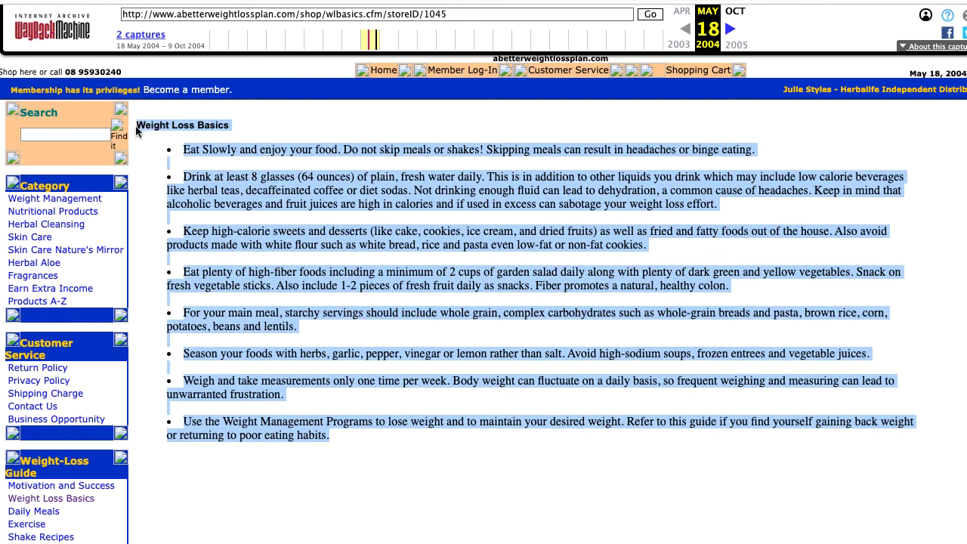
{"action": "left_click", "coordinate": [285, 140]}
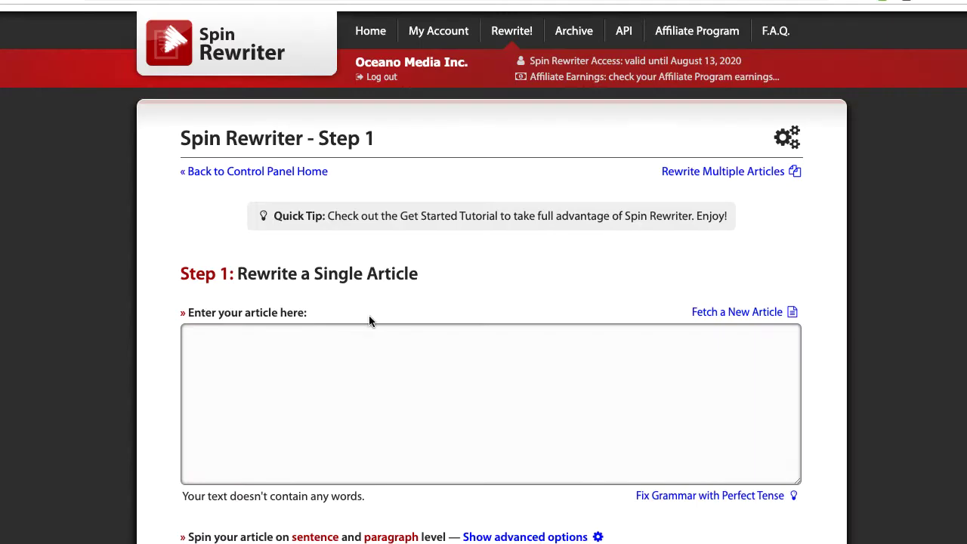
{"action": "left_click", "coordinate": [370, 367]}
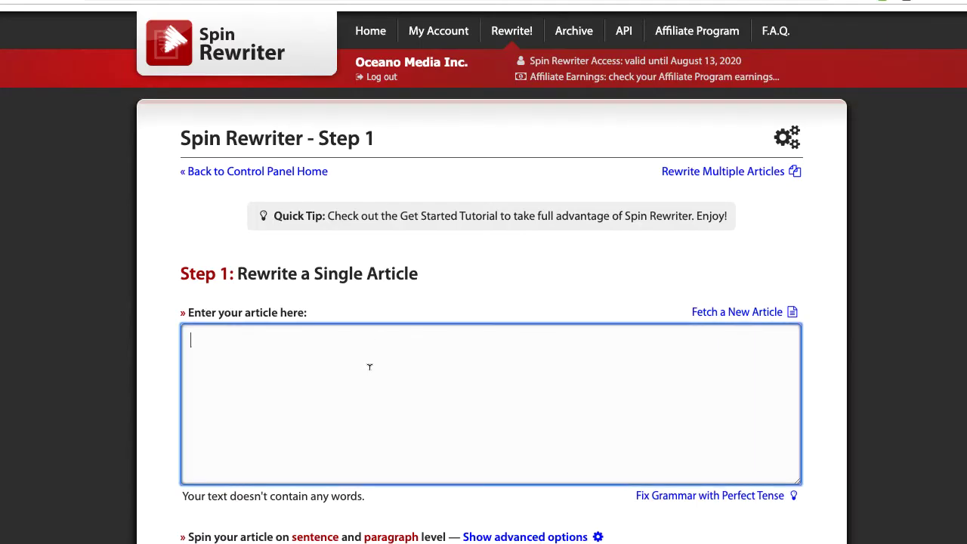
{"action": "key", "text": "ctrl+v"}
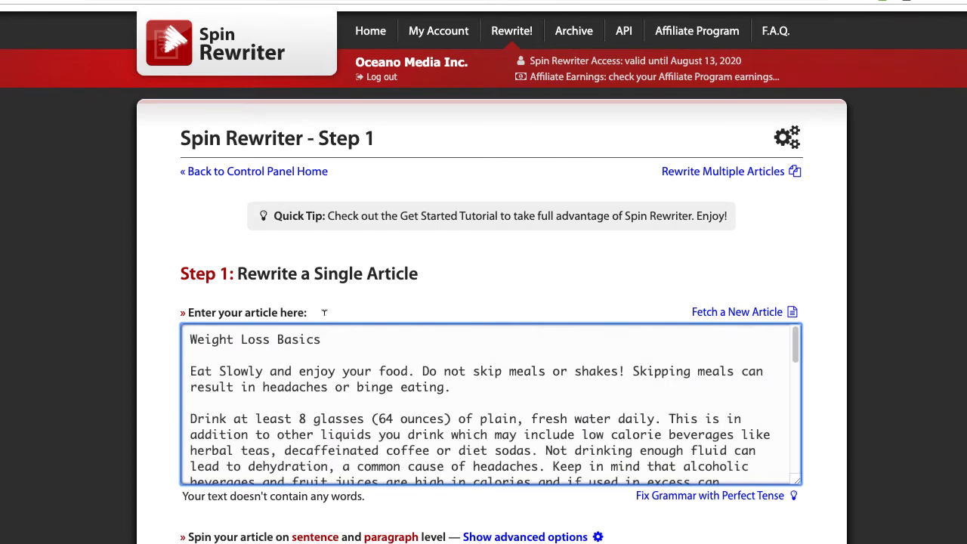
- Start rewriting the pasted article and apply One-Click Rewrite to fill in synonyms throughout
{"action": "scroll", "coordinate": [175, 325], "scroll_direction": "down", "scroll_amount": 2}
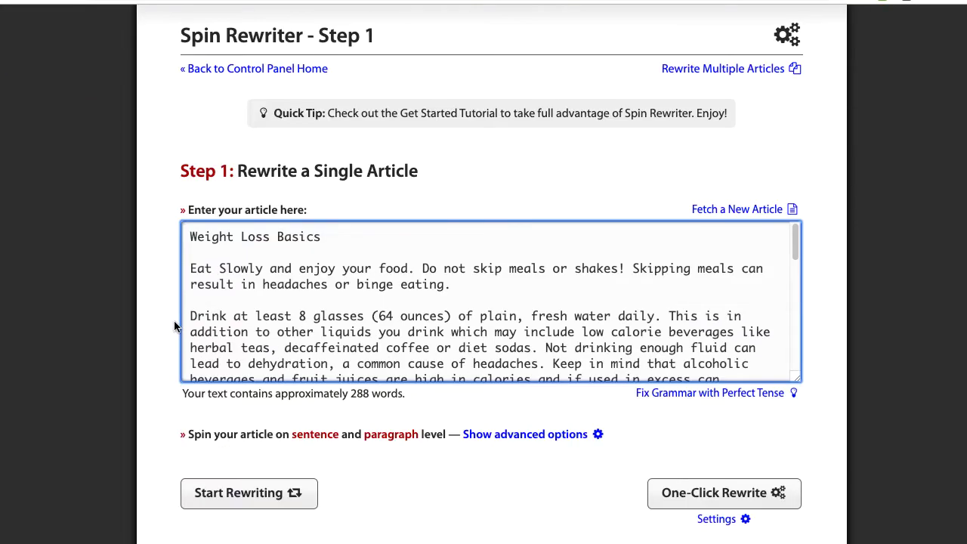
{"action": "left_click", "coordinate": [261, 495]}
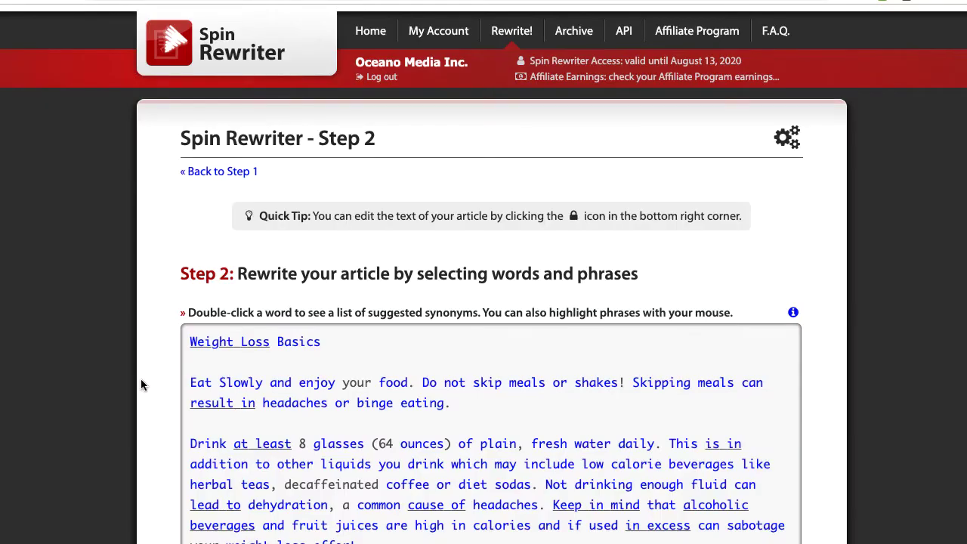
{"action": "scroll", "coordinate": [377, 340], "scroll_direction": "down", "scroll_amount": 5}
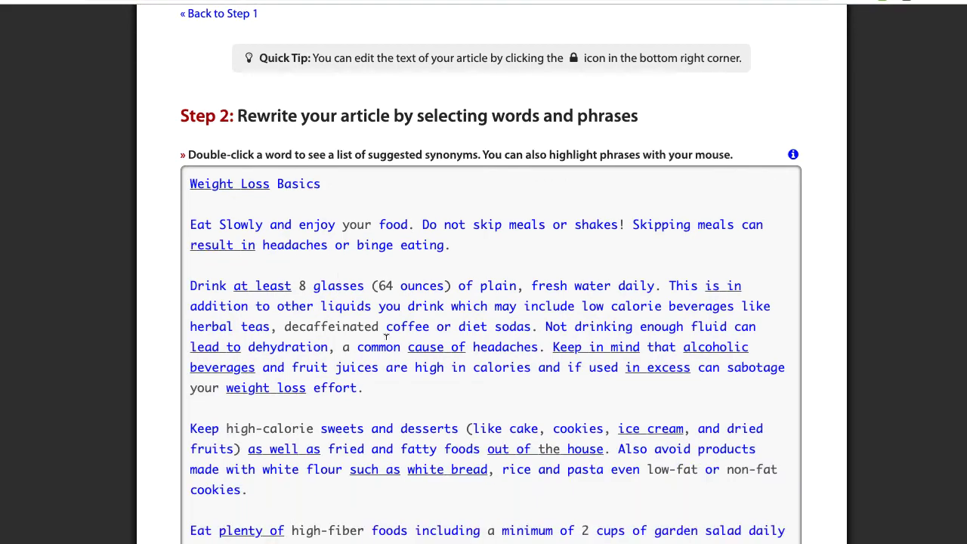
{"action": "scroll", "coordinate": [386, 336], "scroll_direction": "down", "scroll_amount": 10}
{"action": "left_click", "coordinate": [572, 410]}
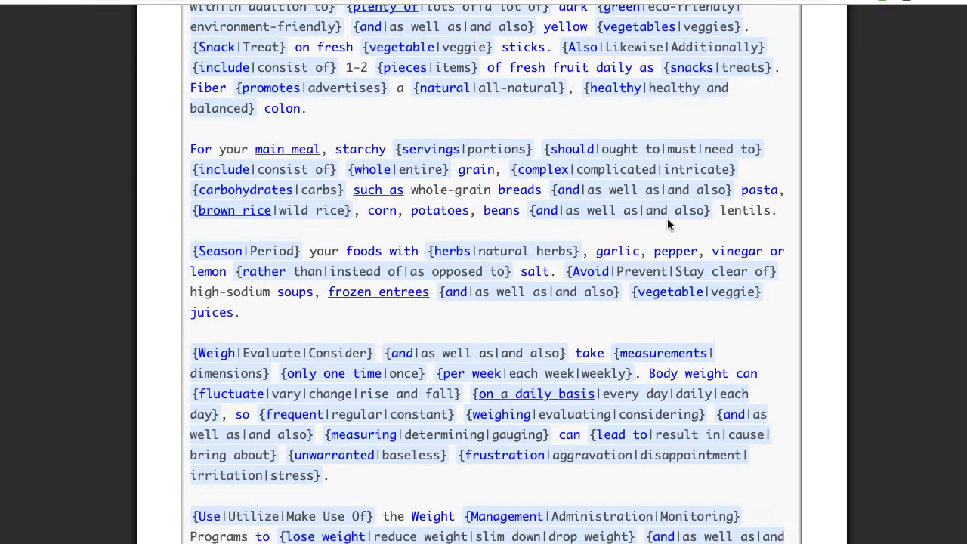
- Review the synonyms inserted across the article's paragraphs and finalize the article
{"action": "scroll", "coordinate": [666, 216], "scroll_direction": "down", "scroll_amount": 1}
{"action": "scroll", "coordinate": [666, 214], "scroll_direction": "down", "scroll_amount": 1}
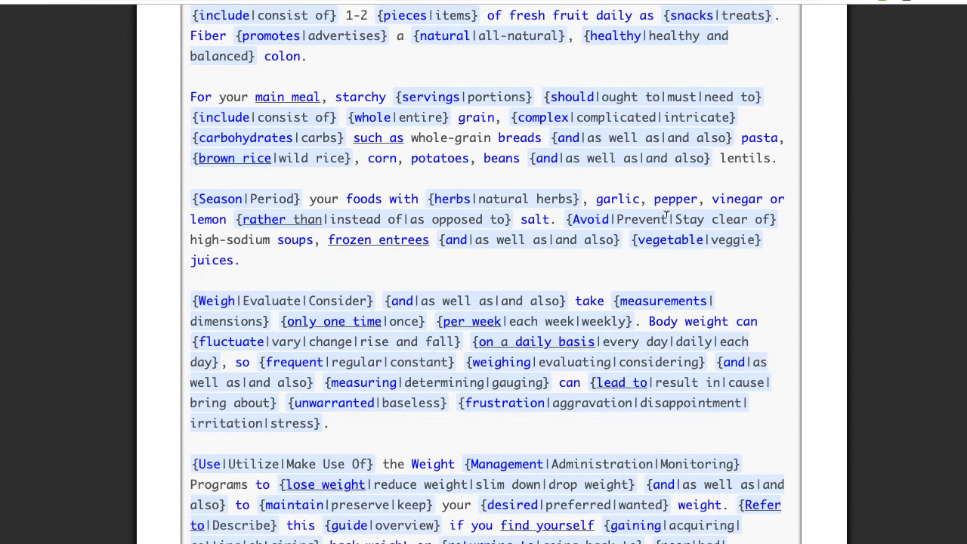
{"action": "scroll", "coordinate": [666, 216], "scroll_direction": "down", "scroll_amount": 2}
{"action": "scroll", "coordinate": [666, 216], "scroll_direction": "up", "scroll_amount": 5}
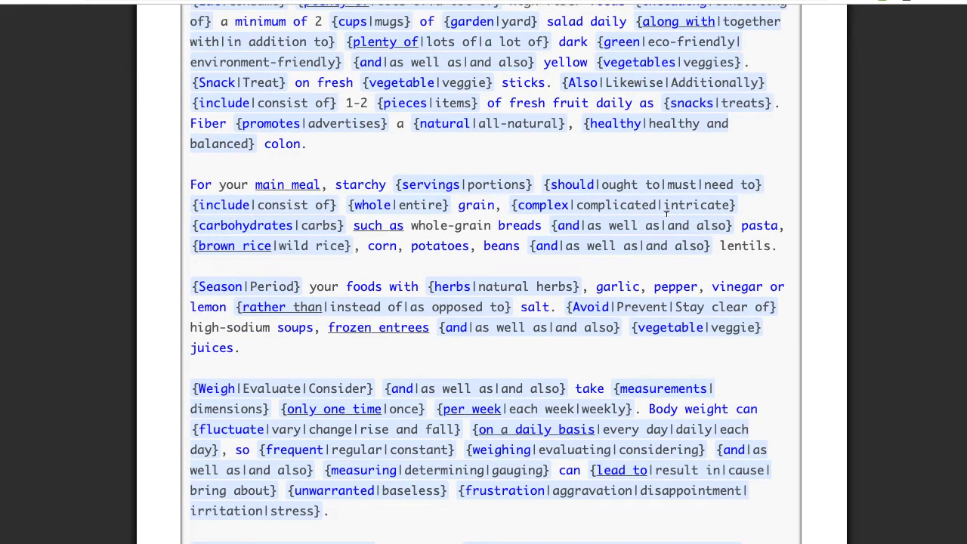
{"action": "scroll", "coordinate": [666, 214], "scroll_direction": "down", "scroll_amount": 9}
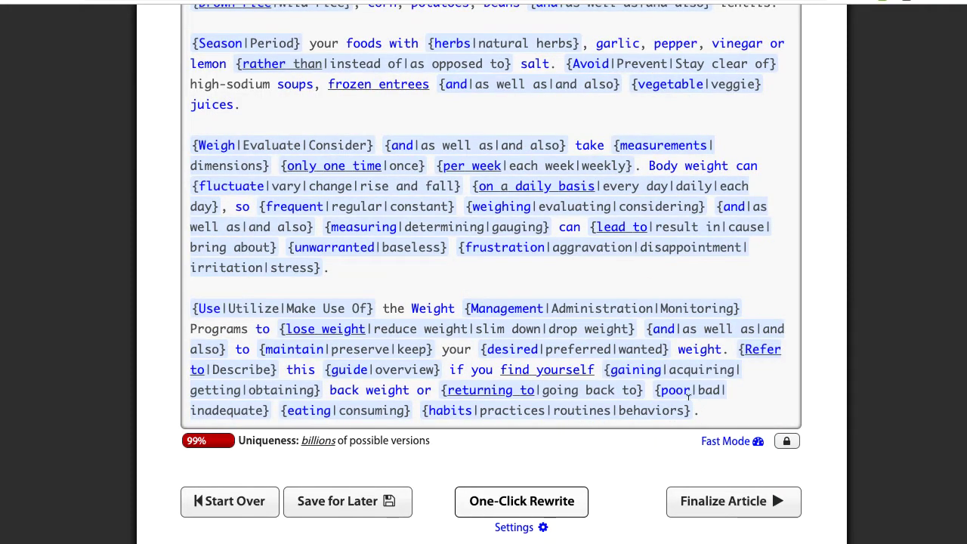
{"action": "left_click", "coordinate": [694, 508]}
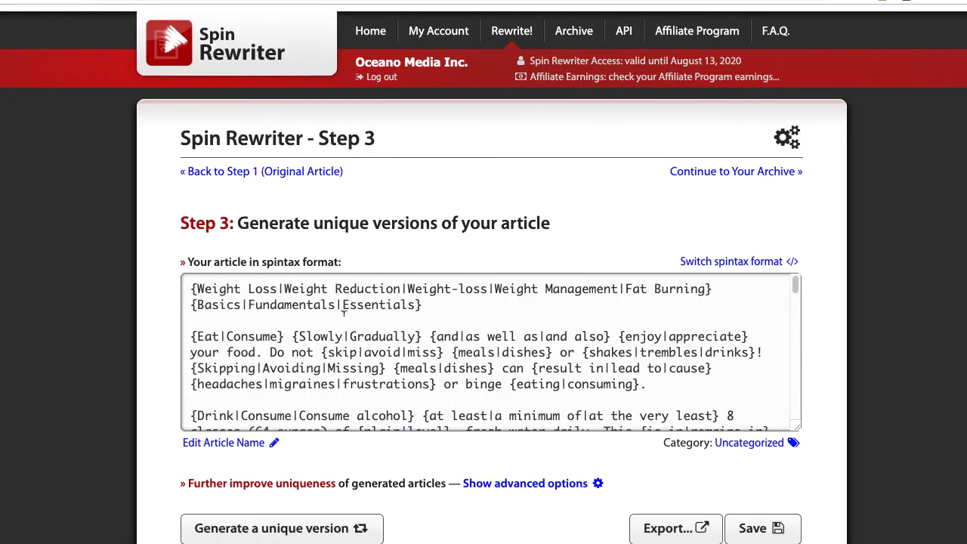
- Look through the finalized Weight Loss Basics article in spintax format
{"action": "scroll", "coordinate": [344, 314], "scroll_direction": "down", "scroll_amount": 10}
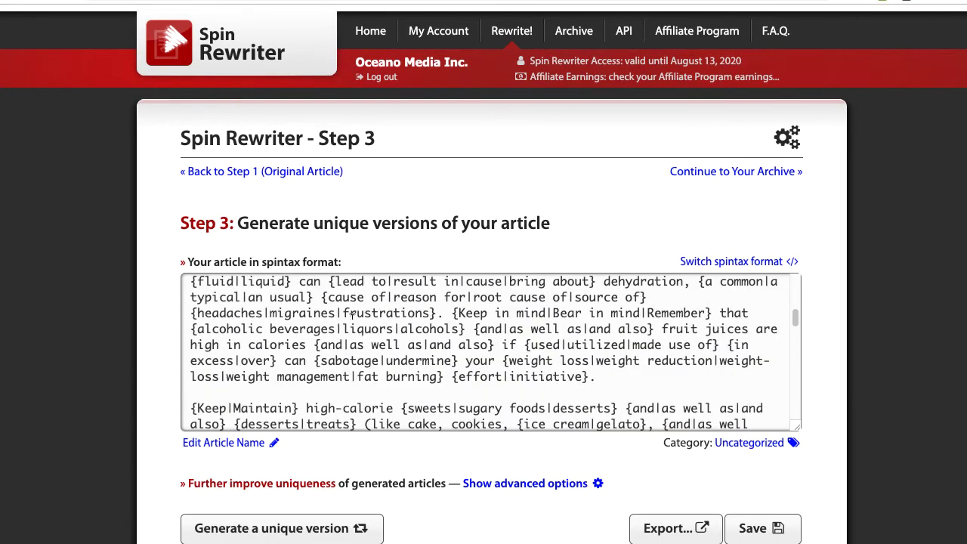
{"action": "scroll", "coordinate": [352, 316], "scroll_direction": "down", "scroll_amount": 10}
{"action": "scroll", "coordinate": [357, 318], "scroll_direction": "up", "scroll_amount": 20}
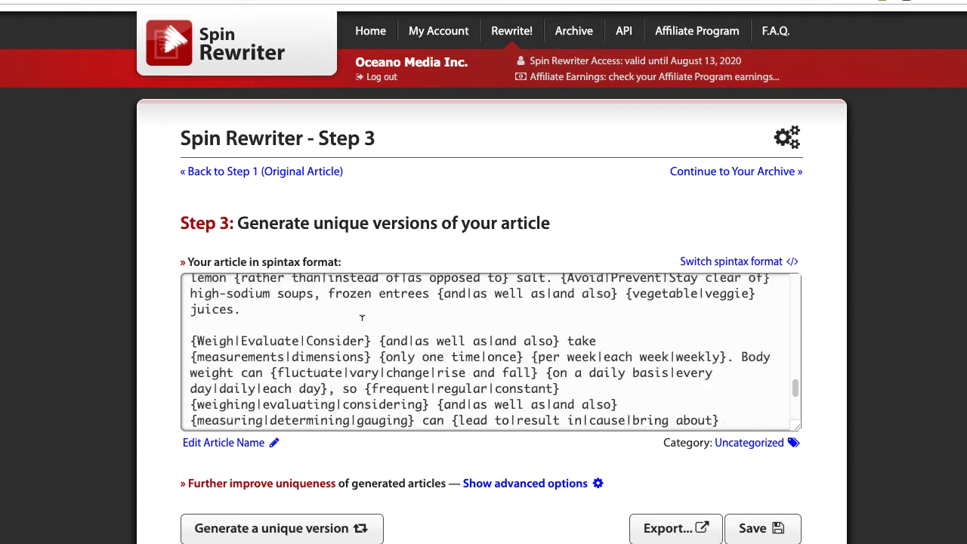
{"action": "scroll", "coordinate": [395, 317], "scroll_direction": "down", "scroll_amount": 2}
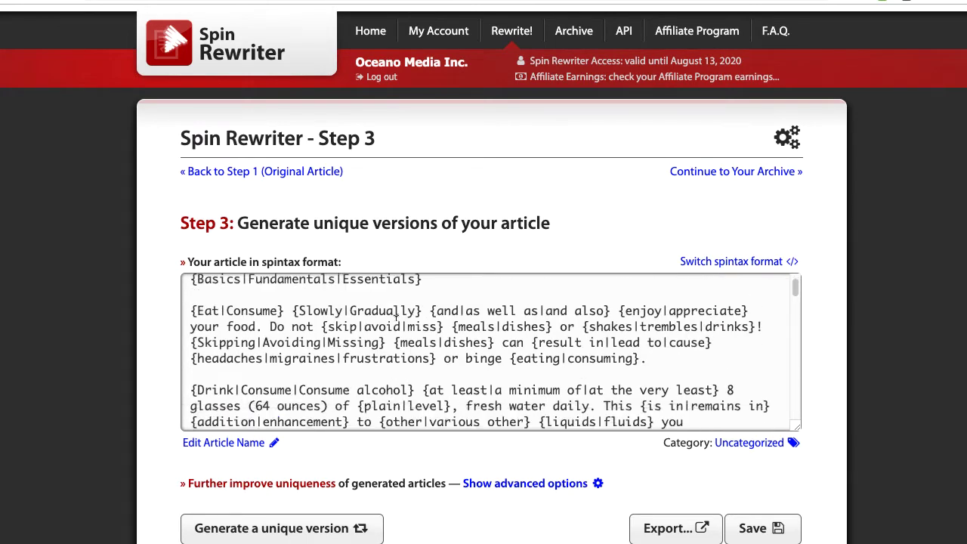
{"action": "scroll", "coordinate": [395, 318], "scroll_direction": "down", "scroll_amount": 3}
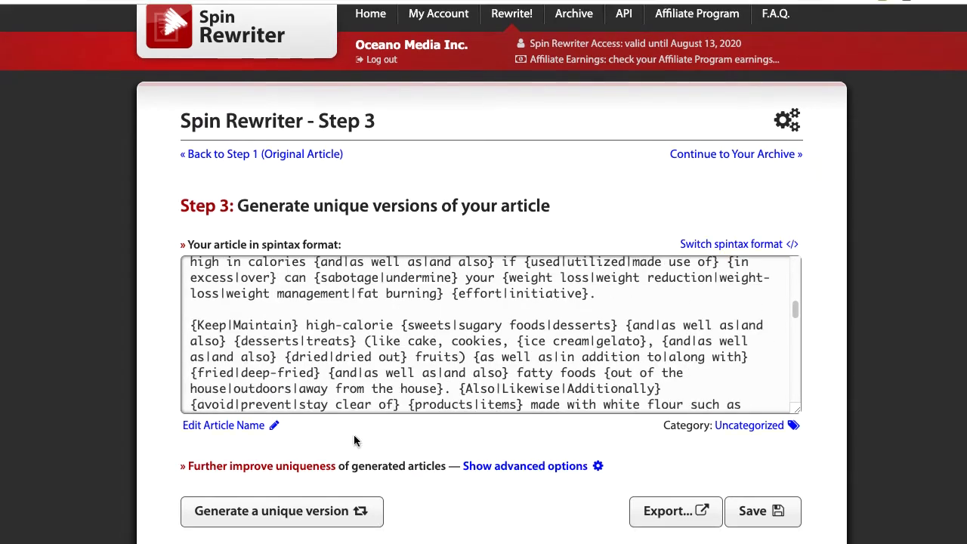
- Generate a unique version of the Weight Loss Basics article and compare its wording with the original archived page
{"action": "left_click", "coordinate": [272, 511]}
{"action": "scroll", "coordinate": [183, 341], "scroll_direction": "down", "scroll_amount": 3}
{"action": "scroll", "coordinate": [90, 430], "scroll_direction": "down", "scroll_amount": 4}
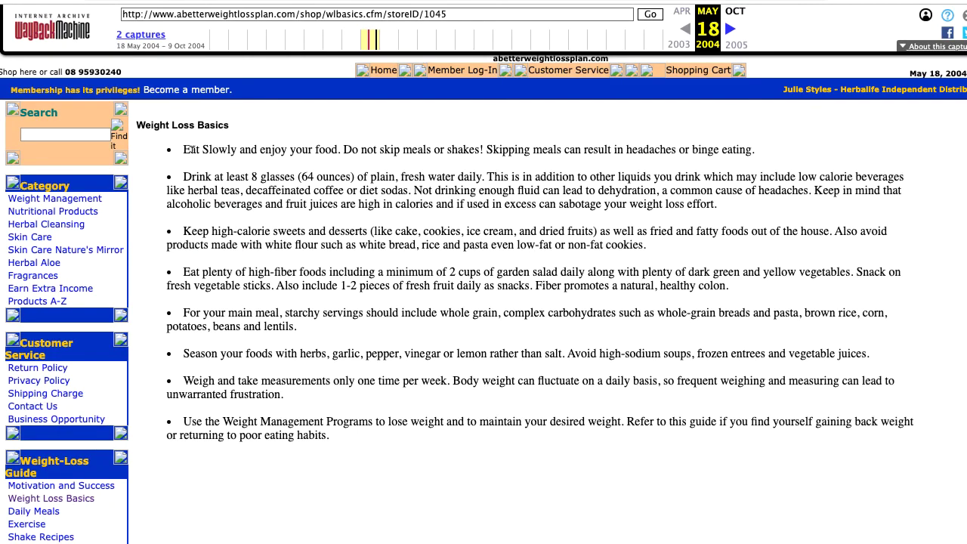
{"action": "left_click_drag", "start_coordinate": [184, 149], "coordinate": [338, 149]}
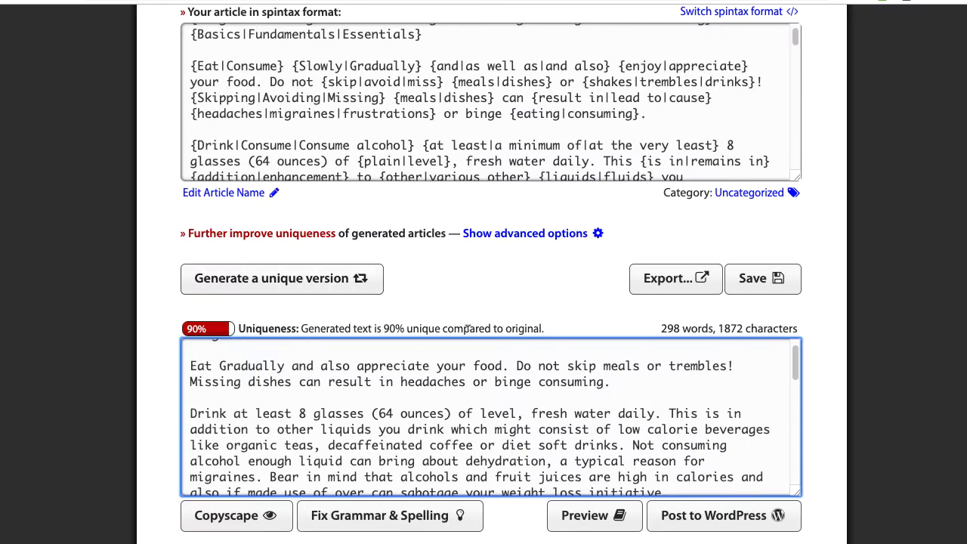
{"action": "scroll", "coordinate": [476, 295], "scroll_direction": "up", "scroll_amount": 1}
{"action": "scroll", "coordinate": [480, 260], "scroll_direction": "up", "scroll_amount": 3}
{"action": "scroll", "coordinate": [868, 324], "scroll_direction": "down", "scroll_amount": 10}
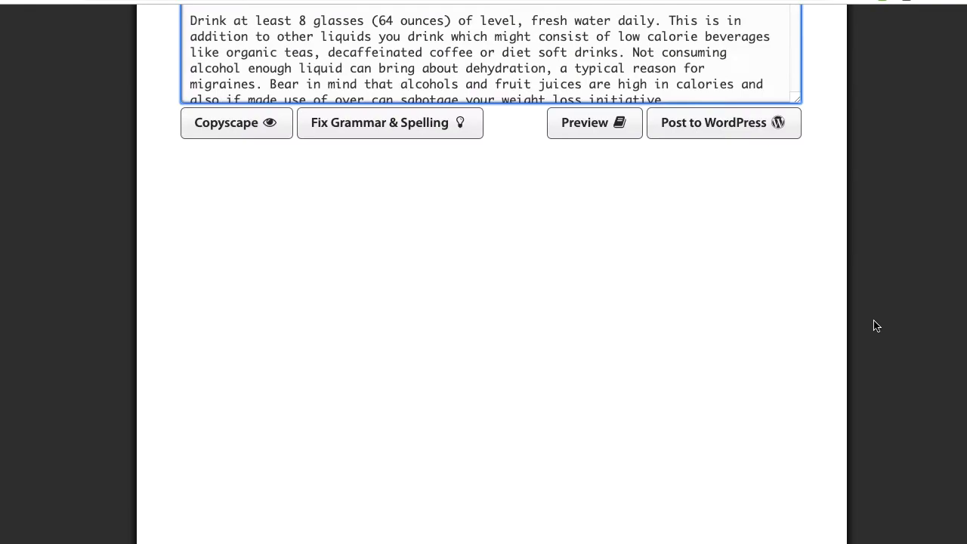
{"action": "scroll", "coordinate": [876, 326], "scroll_direction": "up", "scroll_amount": 10}
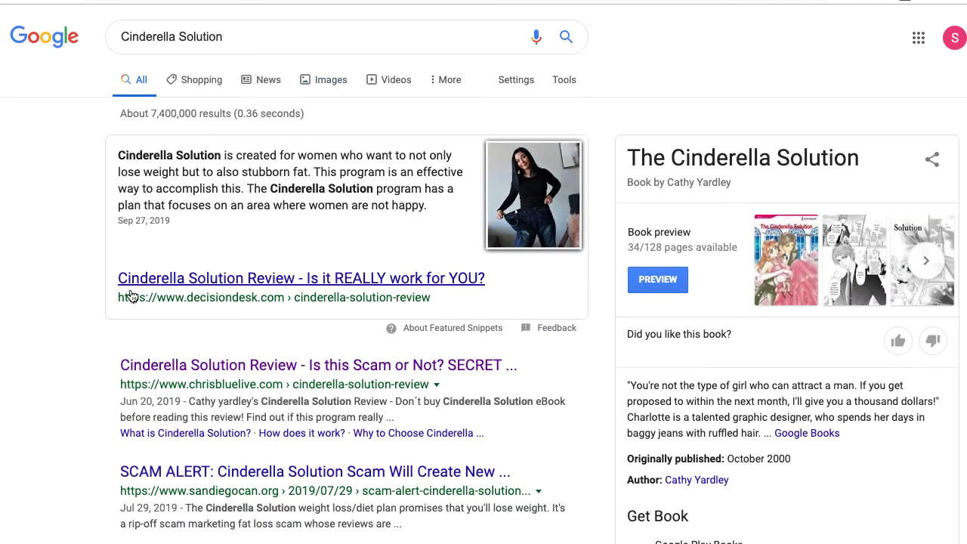
- Look through the Google search results for Cinderella Solution for existing product reviews
{"action": "scroll", "coordinate": [130, 295], "scroll_direction": "down", "scroll_amount": 1}
{"action": "scroll", "coordinate": [46, 205], "scroll_direction": "up", "scroll_amount": 1}
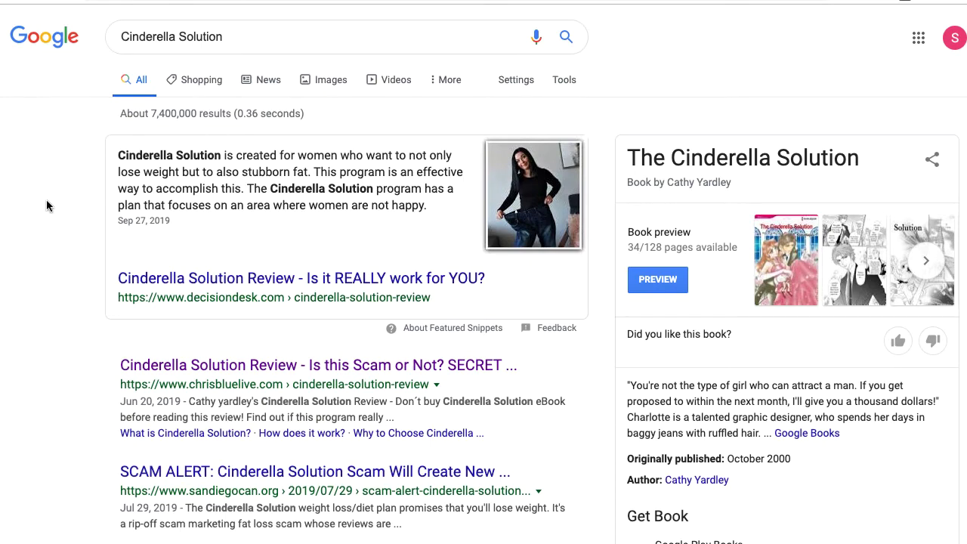
{"action": "scroll", "coordinate": [55, 291], "scroll_direction": "down", "scroll_amount": 3}
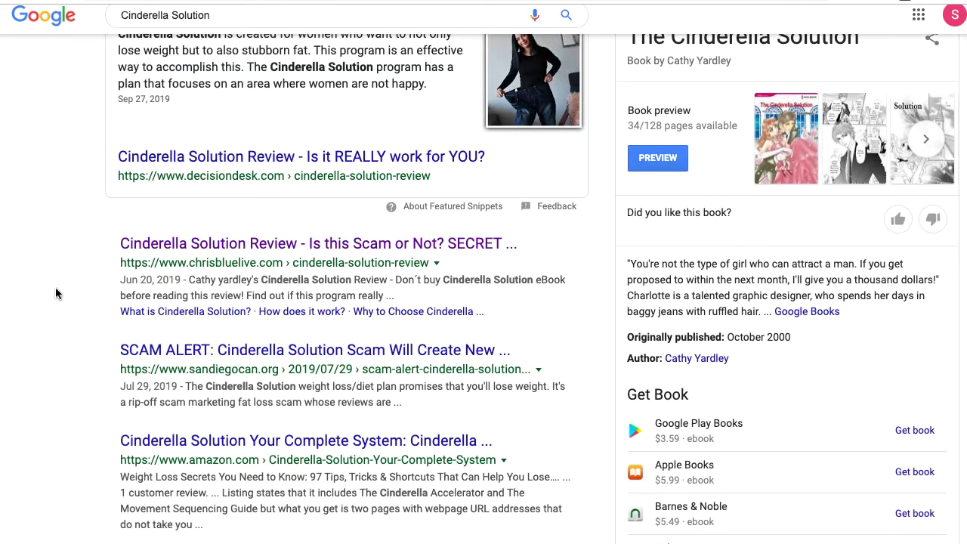
{"action": "scroll", "coordinate": [55, 294], "scroll_direction": "down", "scroll_amount": 2}
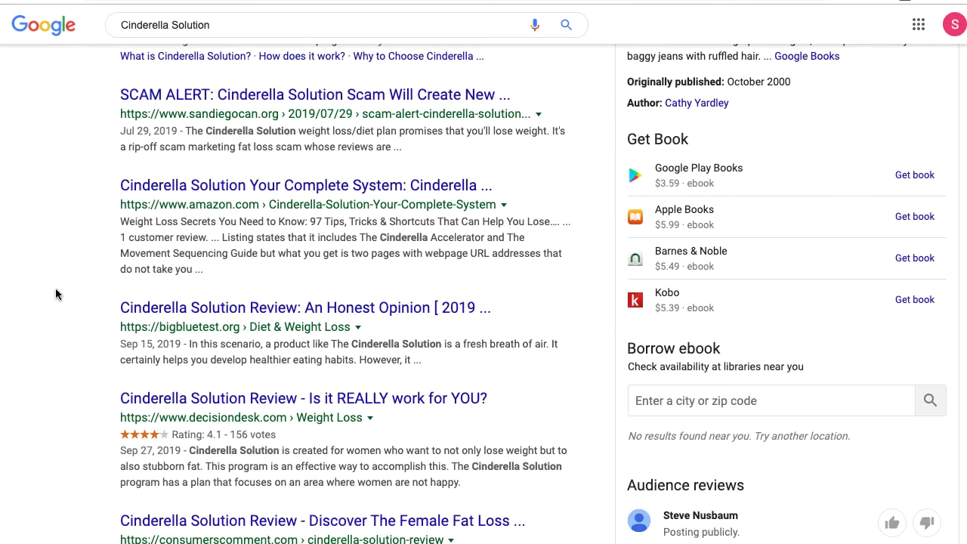
{"action": "scroll", "coordinate": [55, 294], "scroll_direction": "down", "scroll_amount": 2}
{"action": "scroll", "coordinate": [56, 294], "scroll_direction": "down", "scroll_amount": 4}
{"action": "scroll", "coordinate": [56, 291], "scroll_direction": "up", "scroll_amount": 10}
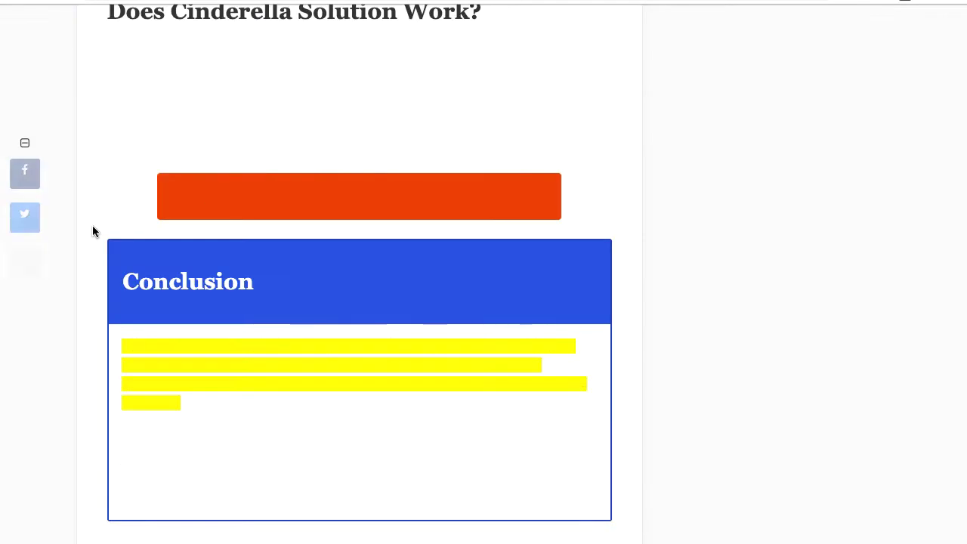
- Look through the decisiondesk.com Cinderella Solution Review and copy its title and introductory paragraphs
{"action": "scroll", "coordinate": [106, 227], "scroll_direction": "down", "scroll_amount": 5}
{"action": "scroll", "coordinate": [106, 223], "scroll_direction": "up", "scroll_amount": 10}
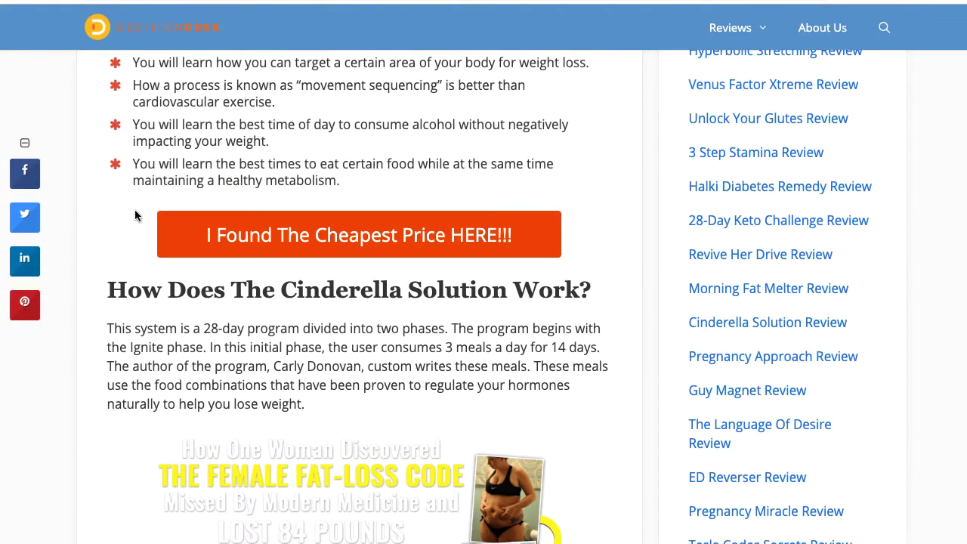
{"action": "scroll", "coordinate": [175, 201], "scroll_direction": "up", "scroll_amount": 5}
{"action": "scroll", "coordinate": [225, 198], "scroll_direction": "up", "scroll_amount": 5}
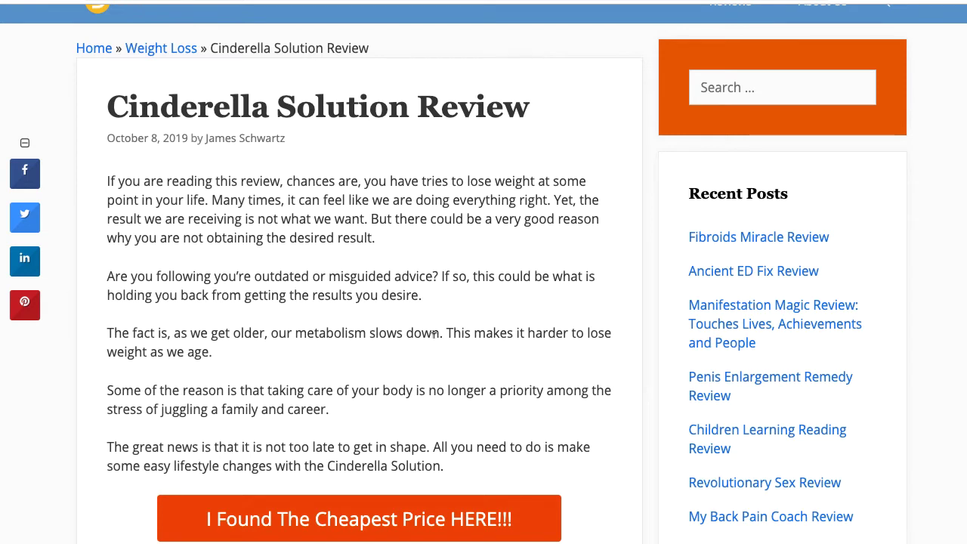
{"action": "scroll", "coordinate": [310, 275], "scroll_direction": "up", "scroll_amount": 1}
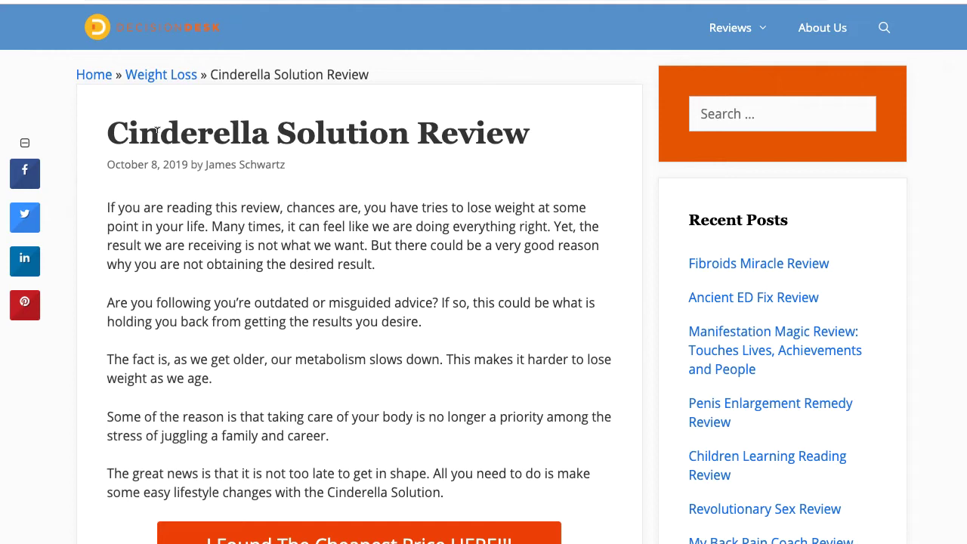
{"action": "left_click_drag", "start_coordinate": [104, 134], "coordinate": [568, 487]}
{"action": "key", "text": "ctrl+c"}
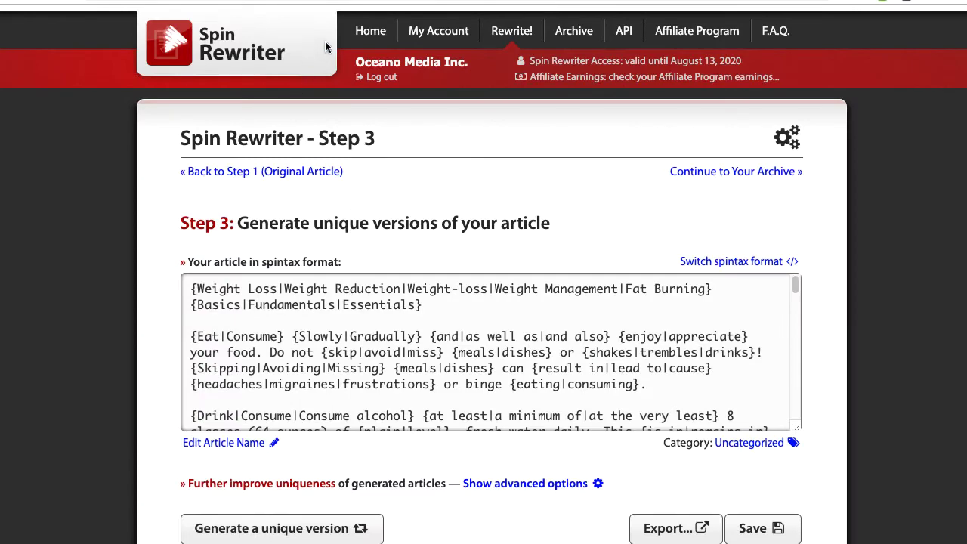
- Paste the copied review as a new single article in Spin Rewriter Step 1 and delete its date and author line
{"action": "left_click", "coordinate": [371, 32]}
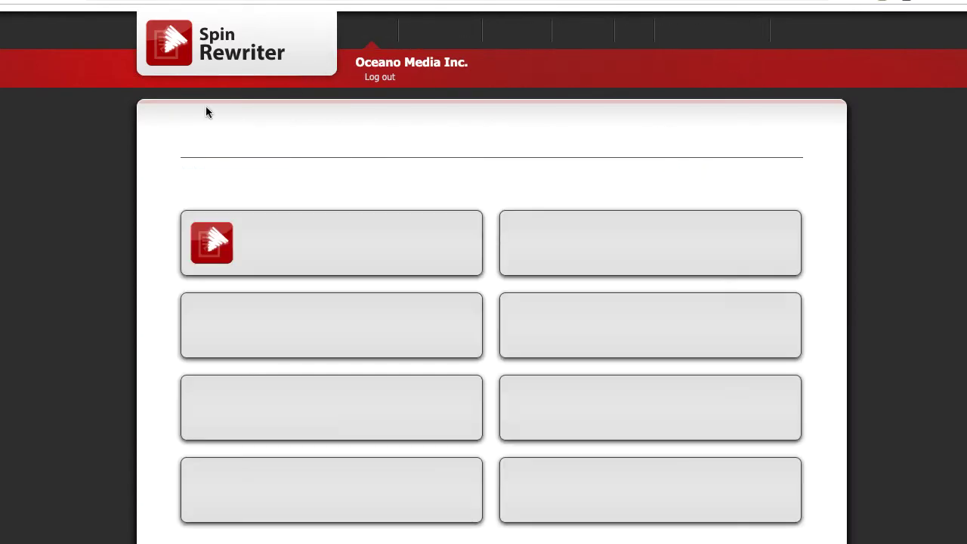
{"action": "left_click", "coordinate": [199, 250]}
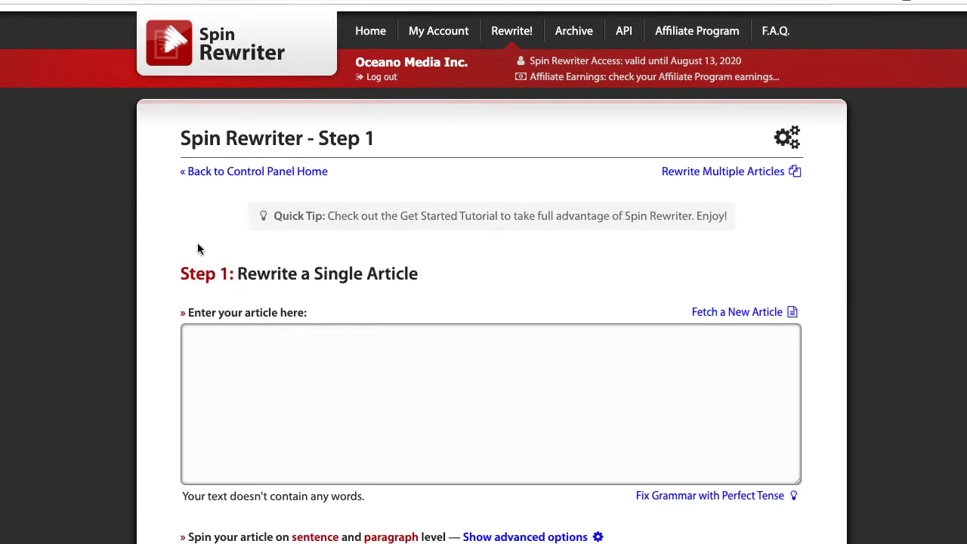
{"action": "left_click", "coordinate": [287, 345]}
{"action": "key", "text": "ctrl+v"}
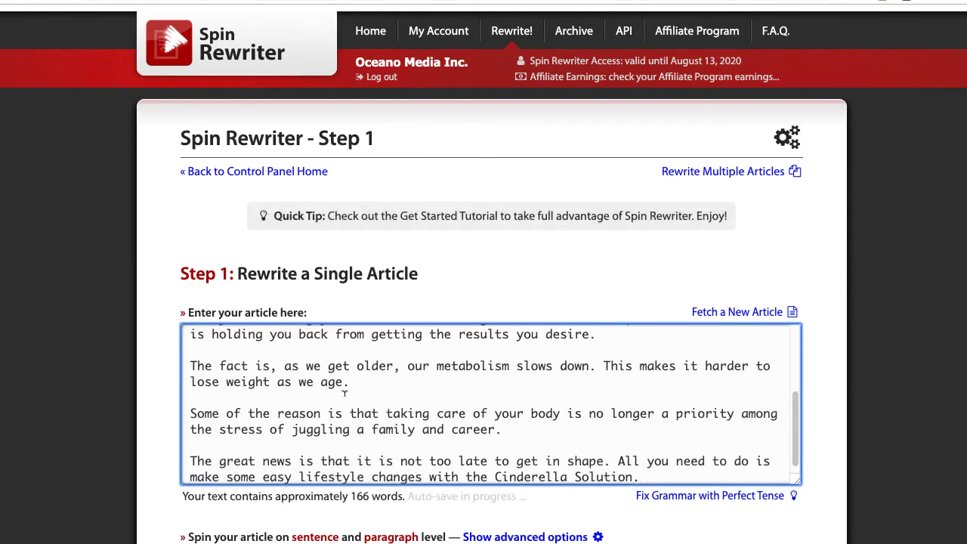
{"action": "scroll", "coordinate": [345, 392], "scroll_direction": "up", "scroll_amount": 5}
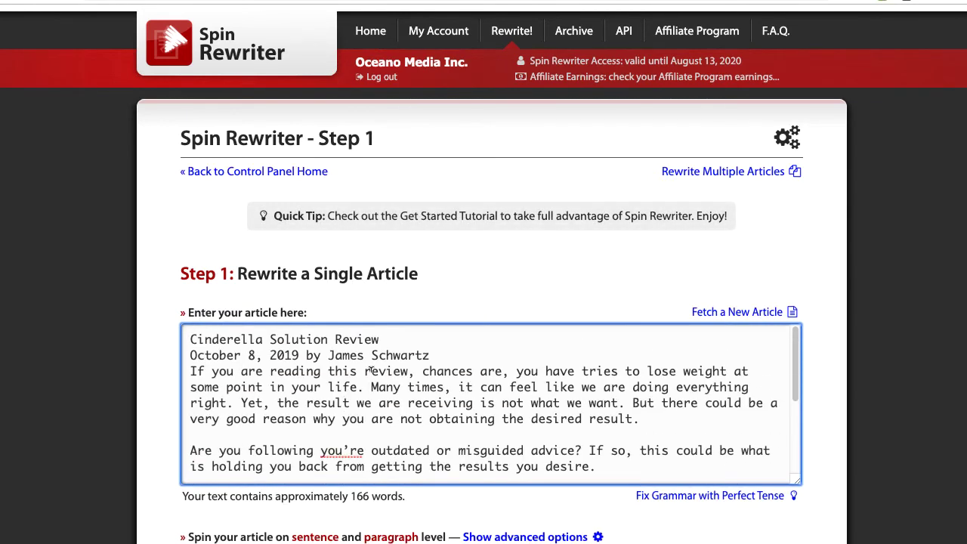
{"action": "left_click_drag", "start_coordinate": [463, 349], "coordinate": [189, 352]}
{"action": "key", "text": "BackSpace"}
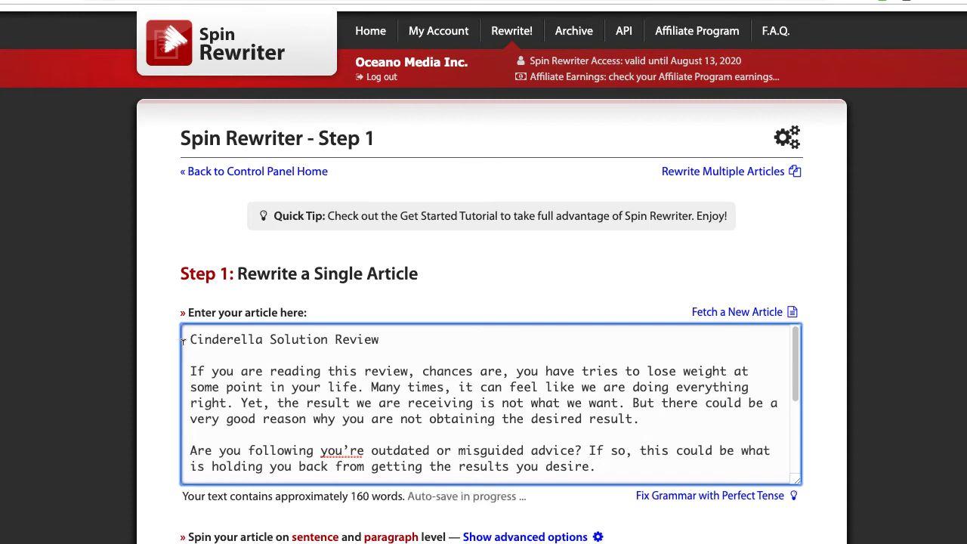
- In the One-Click Rewrite settings, add Cinderella Solution as a protected keyword after checking where the product name occurs in the article
{"action": "scroll", "coordinate": [410, 330], "scroll_direction": "down", "scroll_amount": 1}
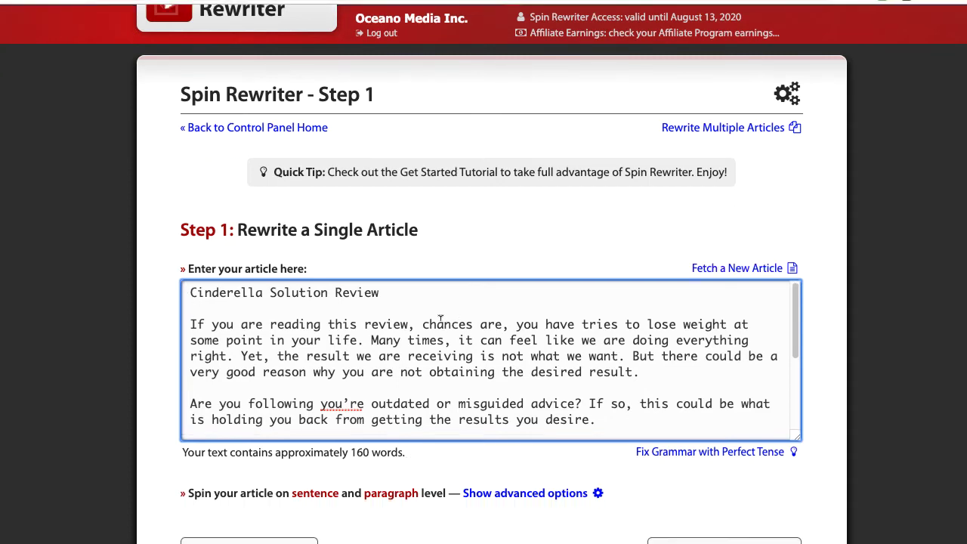
{"action": "scroll", "coordinate": [761, 339], "scroll_direction": "down", "scroll_amount": 3}
{"action": "scroll", "coordinate": [835, 344], "scroll_direction": "down", "scroll_amount": 2}
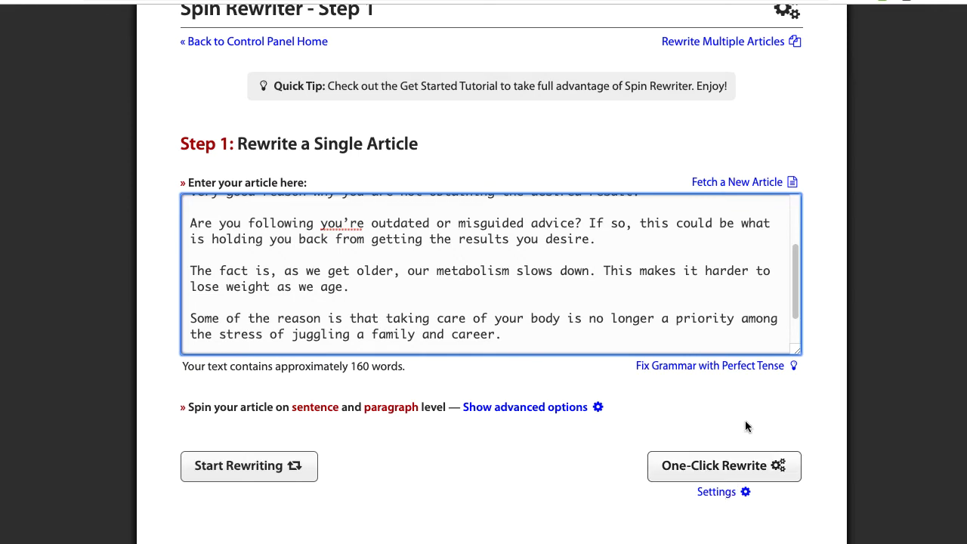
{"action": "left_click", "coordinate": [713, 492]}
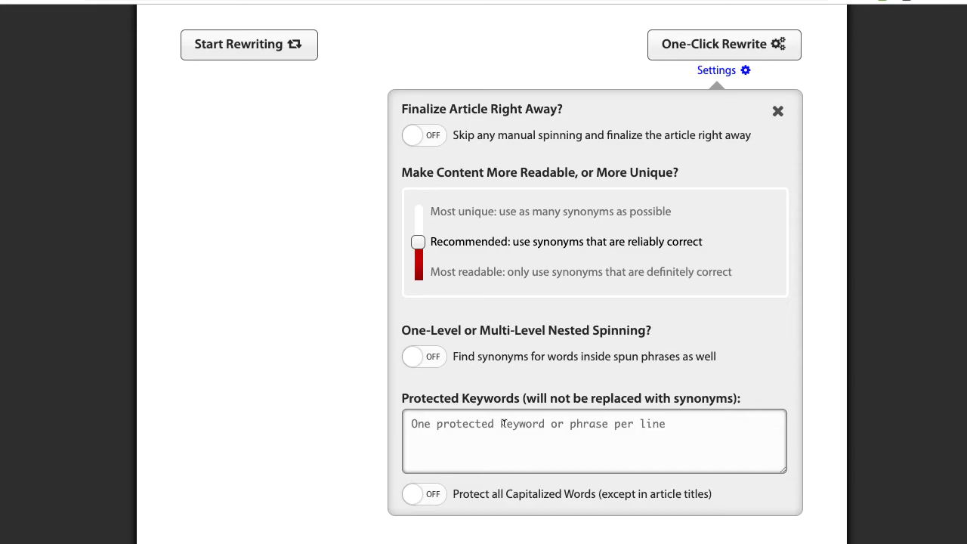
{"action": "scroll", "coordinate": [282, 337], "scroll_direction": "up", "scroll_amount": 6}
{"action": "left_click", "coordinate": [305, 291]}
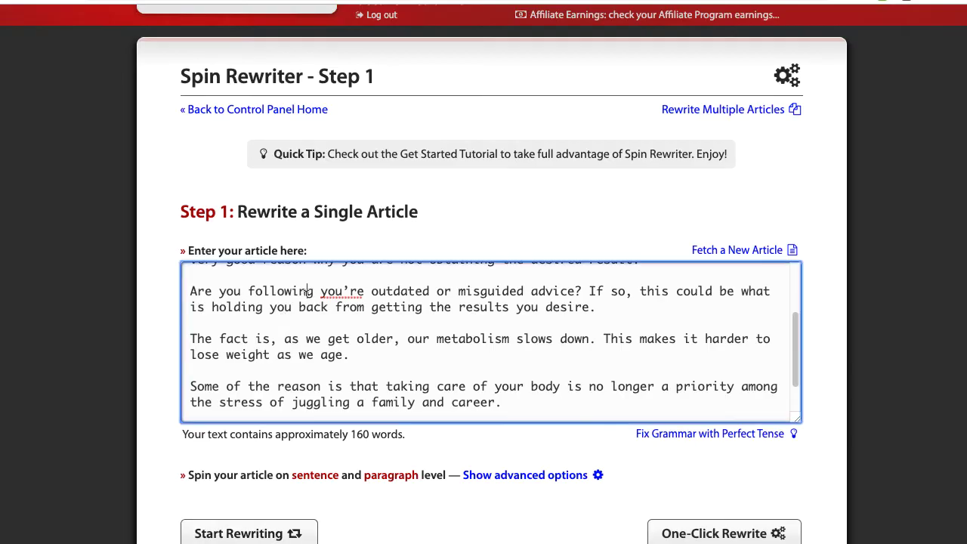
{"action": "scroll", "coordinate": [306, 291], "scroll_direction": "up", "scroll_amount": 3}
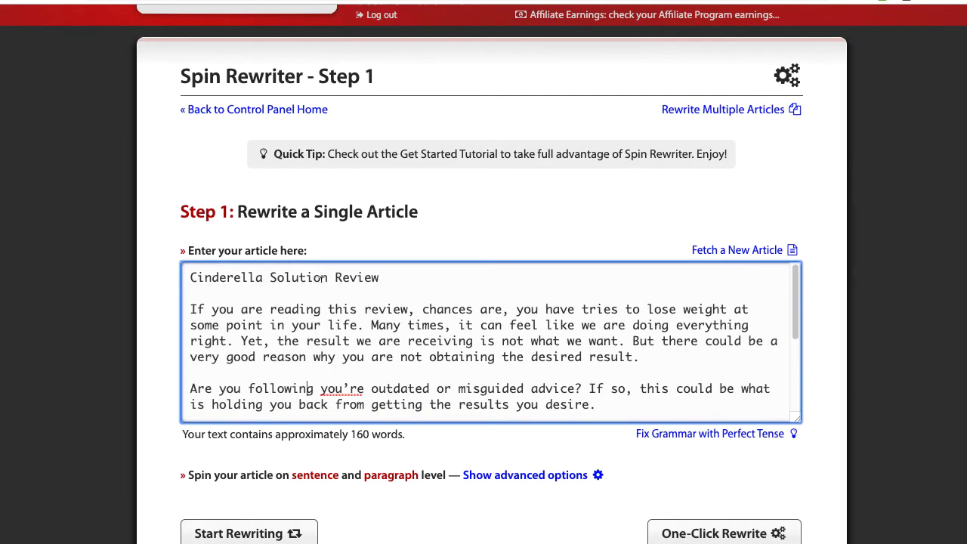
{"action": "left_click_drag", "start_coordinate": [329, 277], "coordinate": [190, 277]}
{"action": "left_click", "coordinate": [491, 317]}
{"action": "scroll", "coordinate": [459, 400], "scroll_direction": "down", "scroll_amount": 5}
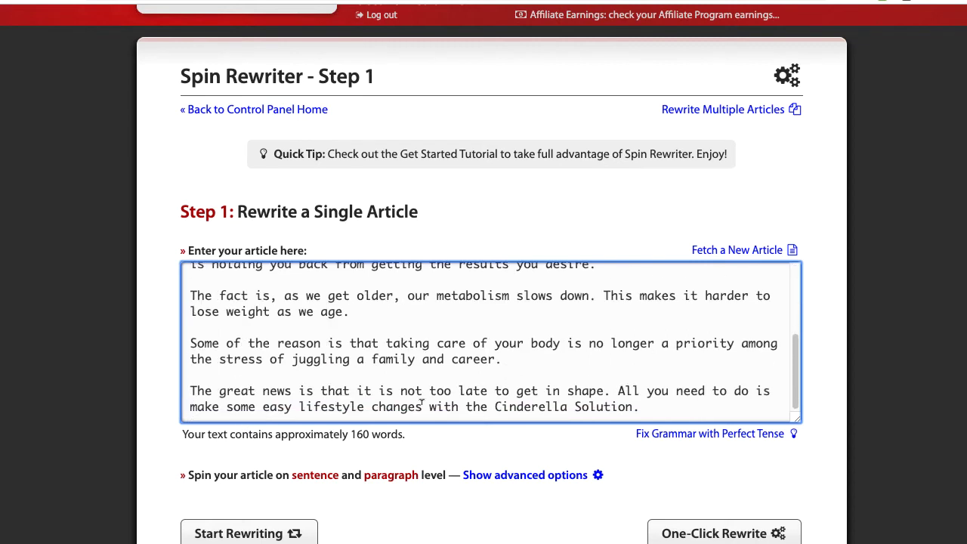
{"action": "scroll", "coordinate": [873, 324], "scroll_direction": "down", "scroll_amount": 1}
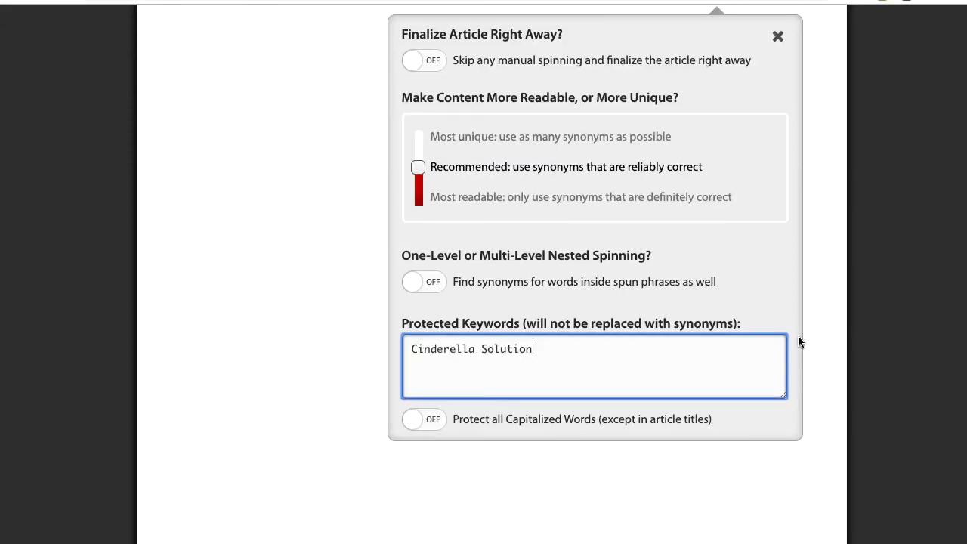
- Apply One-Click Rewrite to the Cinderella Solution review and check the title and opening paragraph in spintax format
{"action": "scroll", "coordinate": [856, 319], "scroll_direction": "up", "scroll_amount": 1}
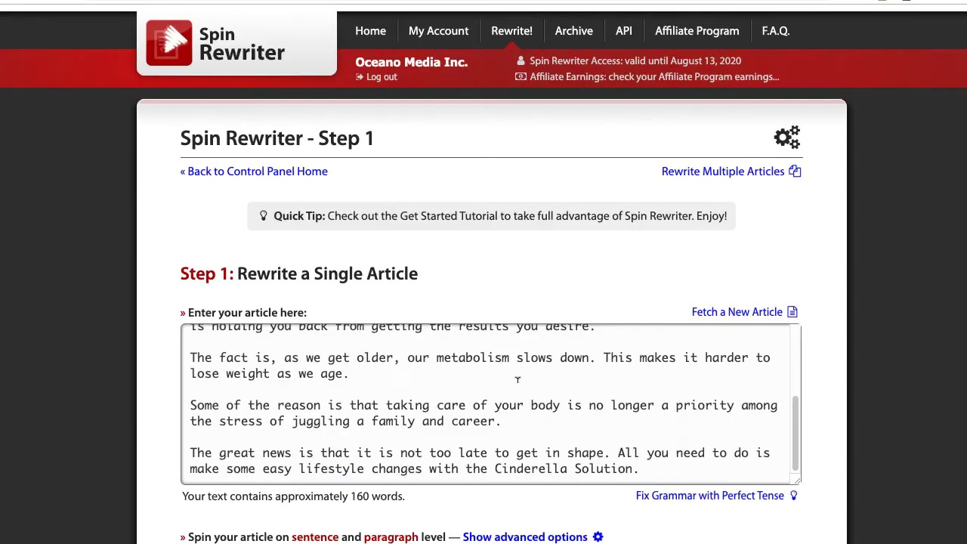
{"action": "scroll", "coordinate": [576, 393], "scroll_direction": "down", "scroll_amount": 2}
{"action": "left_click", "coordinate": [680, 469]}
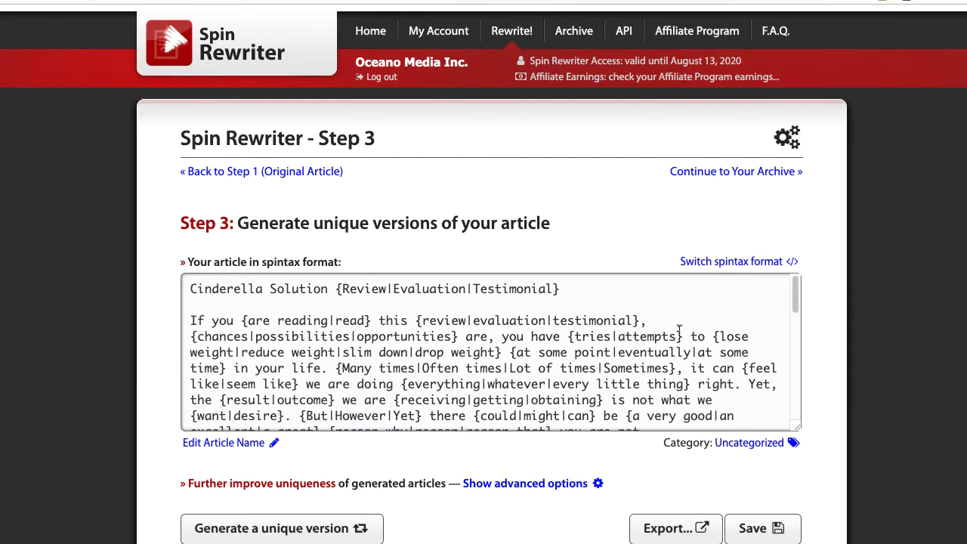
{"action": "scroll", "coordinate": [679, 330], "scroll_direction": "down", "scroll_amount": 3}
{"action": "scroll", "coordinate": [323, 321], "scroll_direction": "up", "scroll_amount": 3}
{"action": "left_click", "coordinate": [323, 322]}
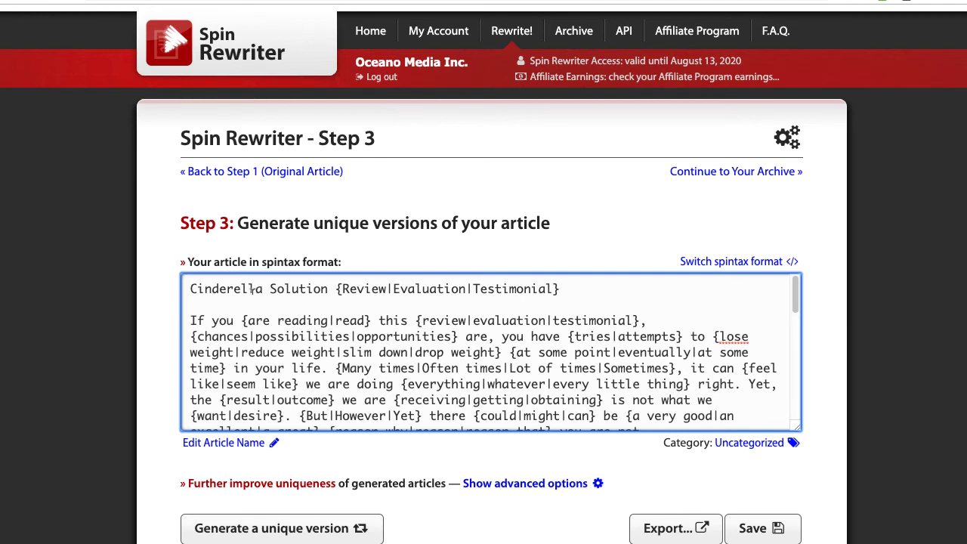
{"action": "left_click_drag", "start_coordinate": [292, 321], "coordinate": [663, 382]}
{"action": "left_click", "coordinate": [668, 383]}
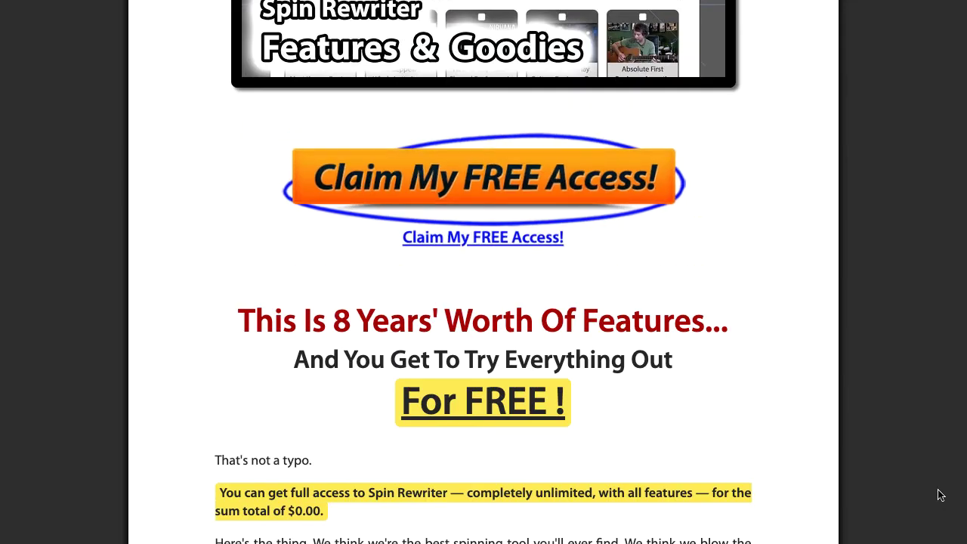
- Look over the free access offer on the Spin Rewriter sales page
{"action": "scroll", "coordinate": [941, 494], "scroll_direction": "down", "scroll_amount": 3}
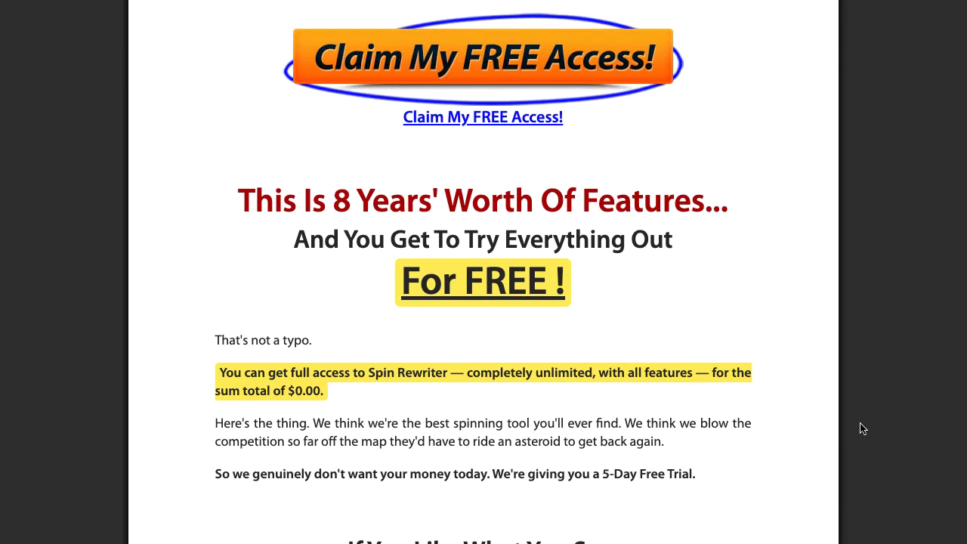
{"action": "scroll", "coordinate": [863, 428], "scroll_direction": "up", "scroll_amount": 1}
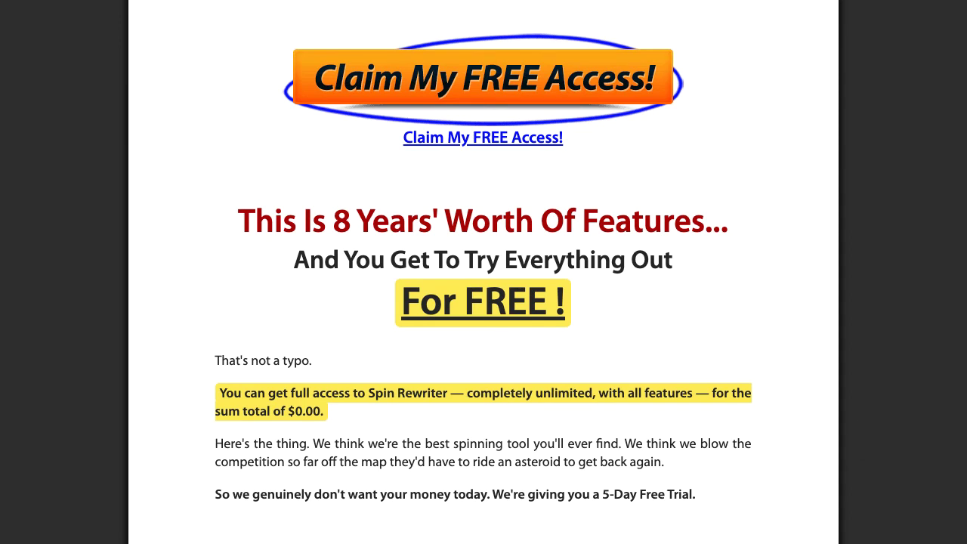